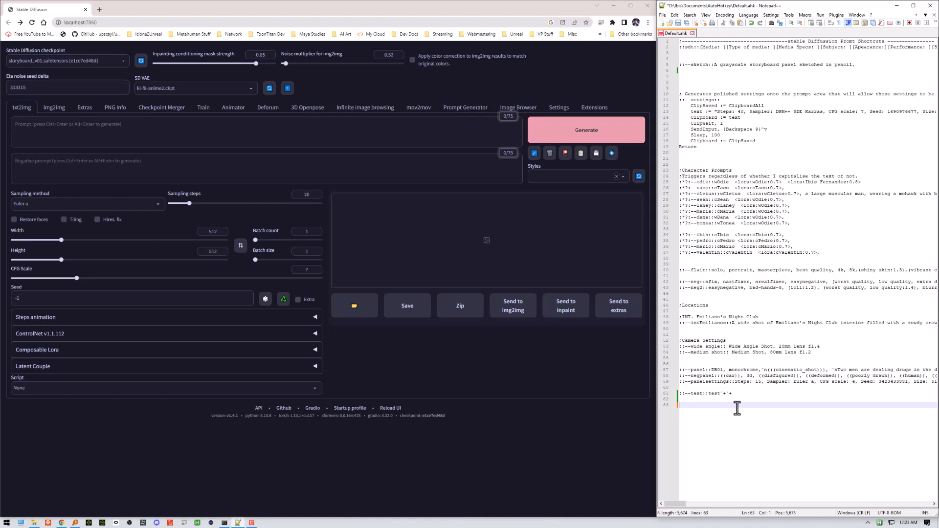
- Save the Default.ahk script and relaunch it in AutoHotkey, replacing the instance already running
click(678, 23)
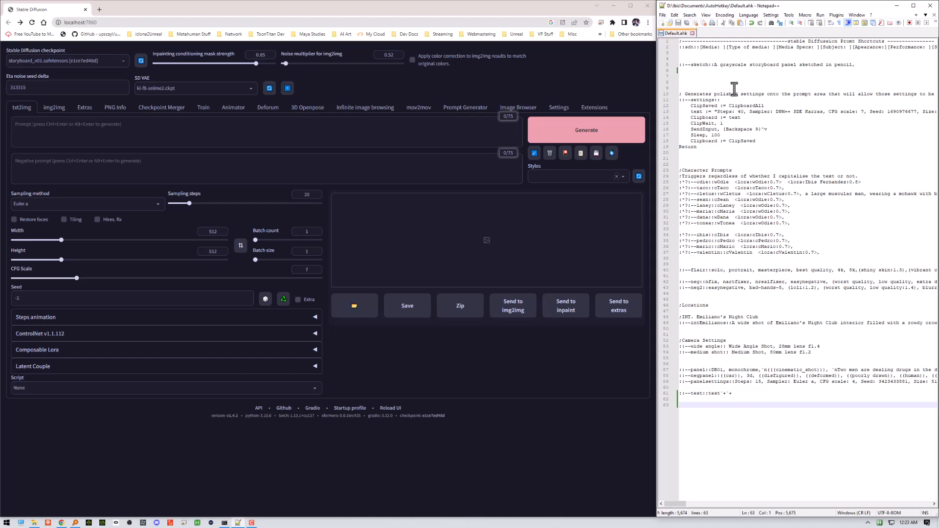
click(197, 522)
right_click(197, 522)
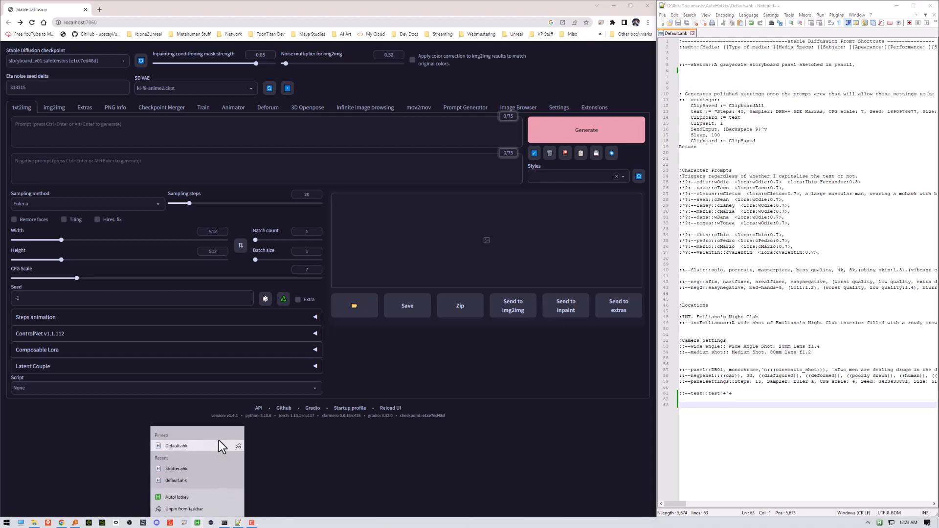
click(189, 446)
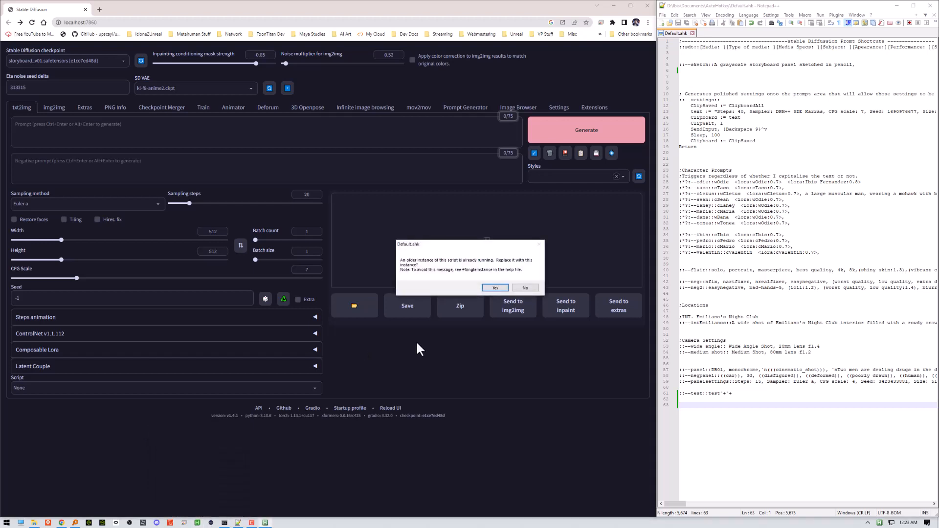
click(488, 284)
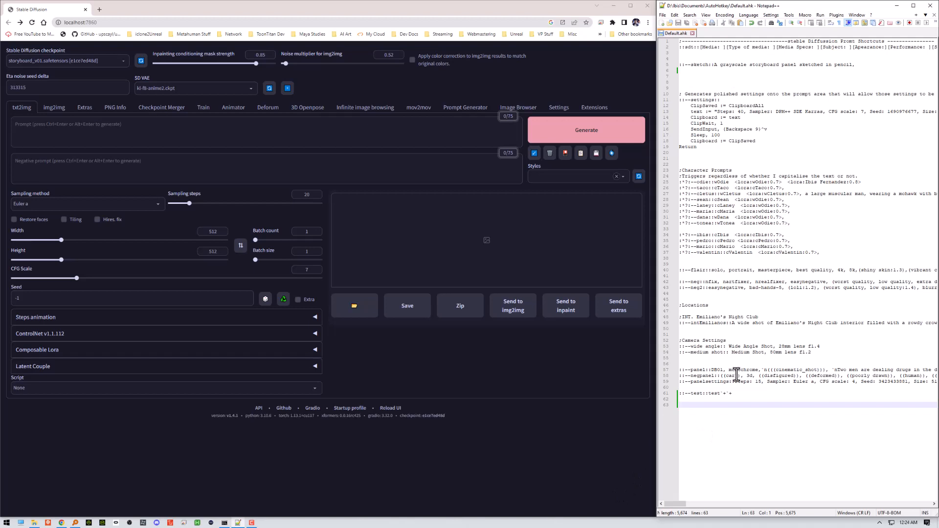
- Expand the sdt shortcut from the script into the empty Stable Diffusion txt2img prompt
drag(719, 418, 666, 30)
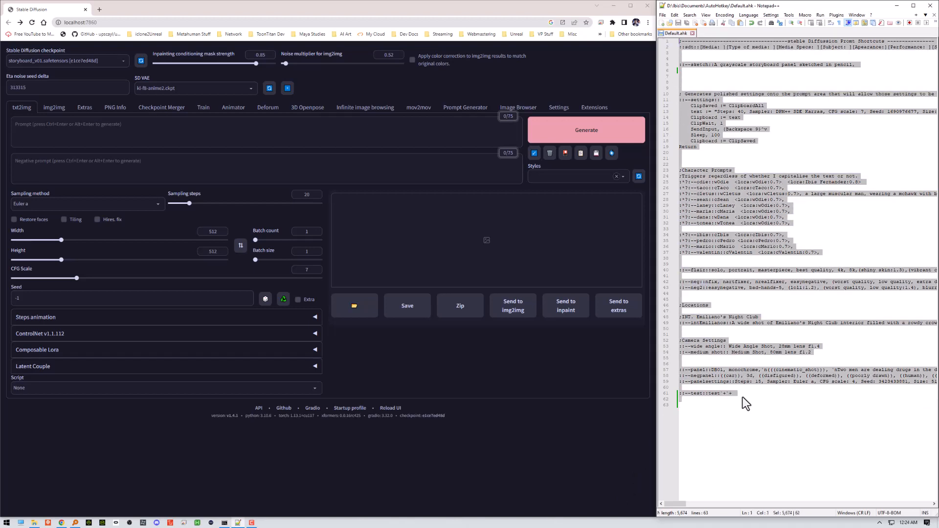
click(742, 426)
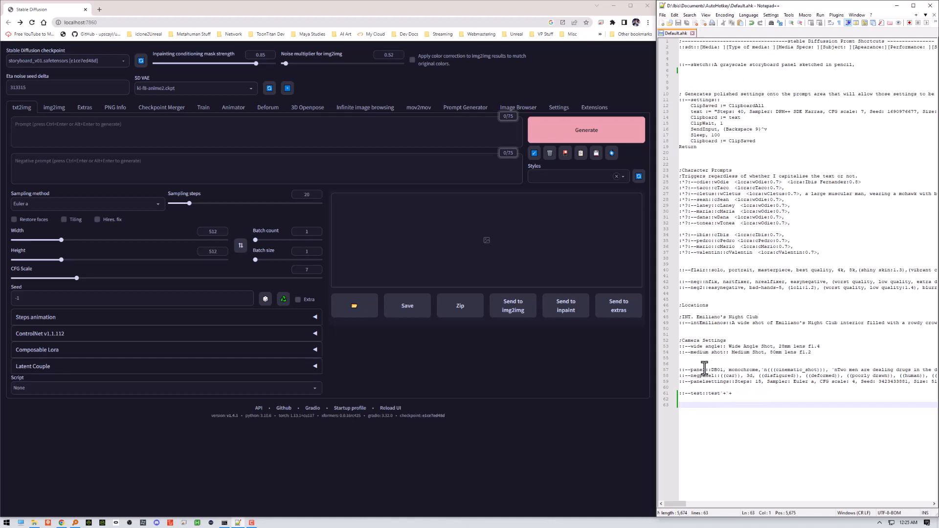
click(322, 126)
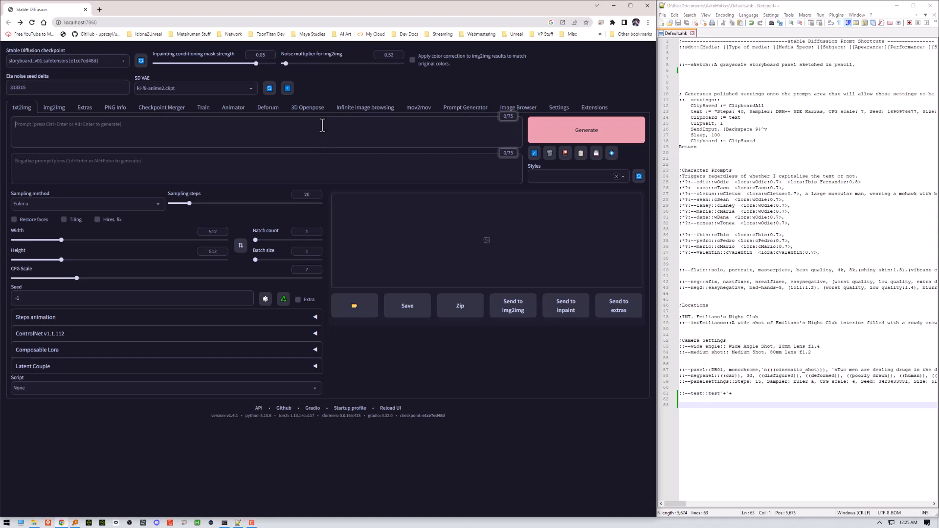
drag(693, 49, 684, 49)
click(276, 135)
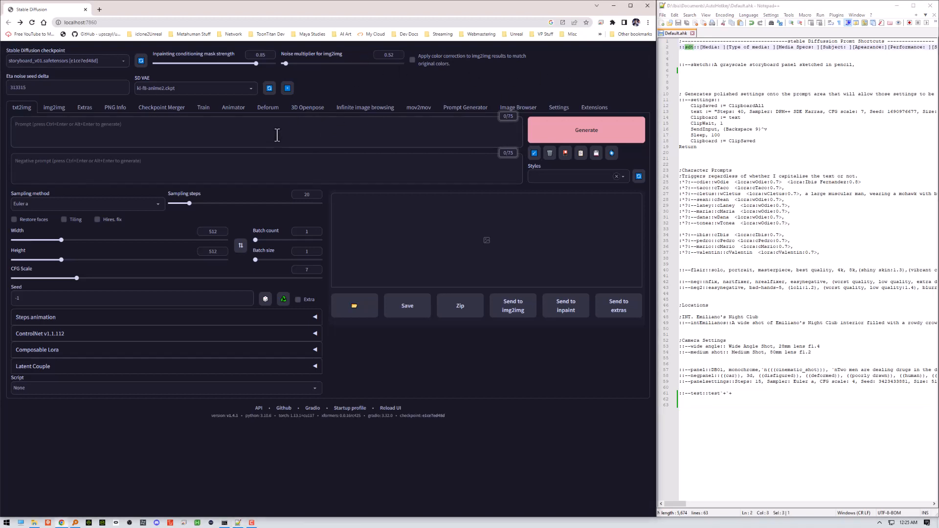
text(s)
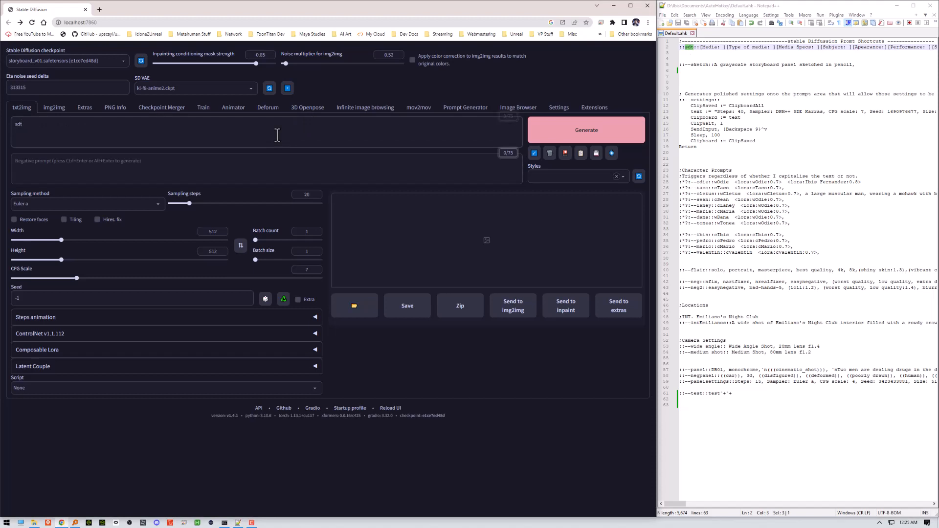
text(dt)
key(space)
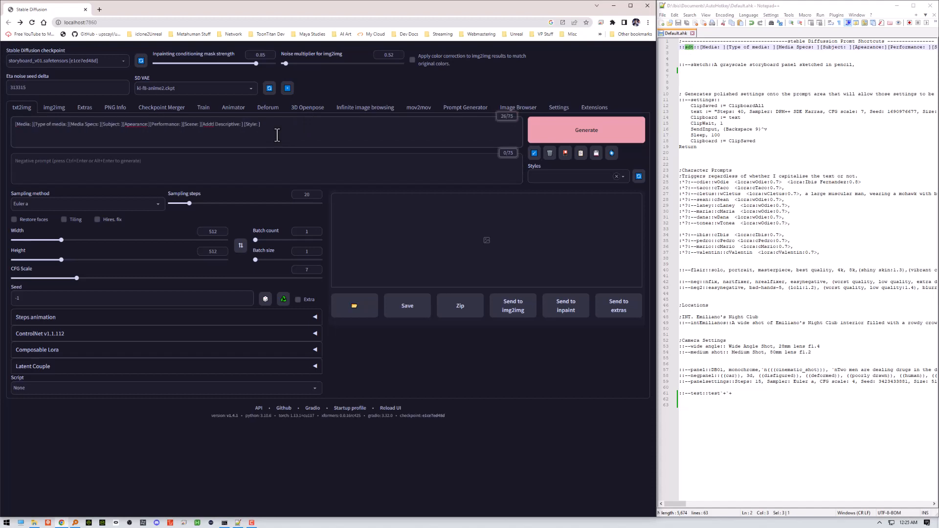
- Go through the expanded template's fields, such as Media, Type of media and Subject, and clear the whole prompt
drag(276, 125, 4, 137)
click(30, 126)
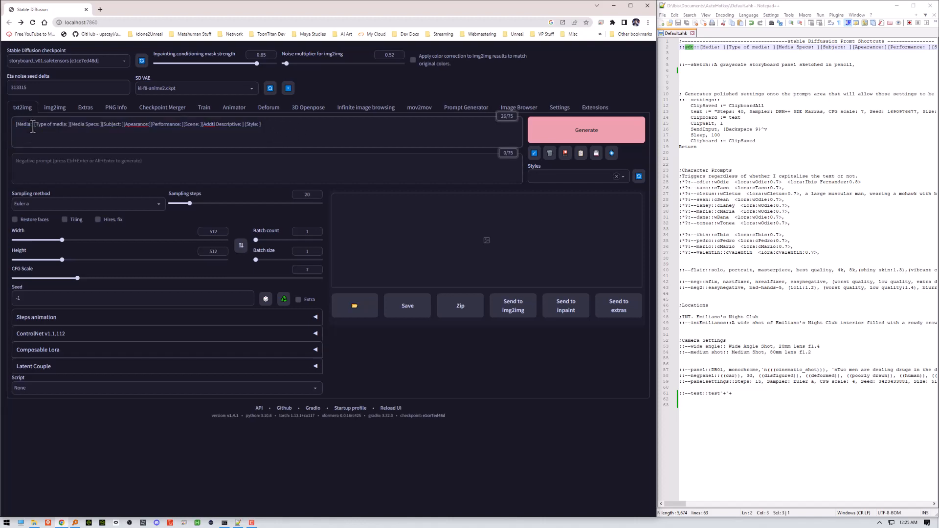
double_click(17, 125)
drag(39, 126, 116, 131)
click(74, 126)
click(140, 127)
drag(154, 126, 181, 129)
drag(190, 126, 201, 132)
drag(203, 126, 7, 124)
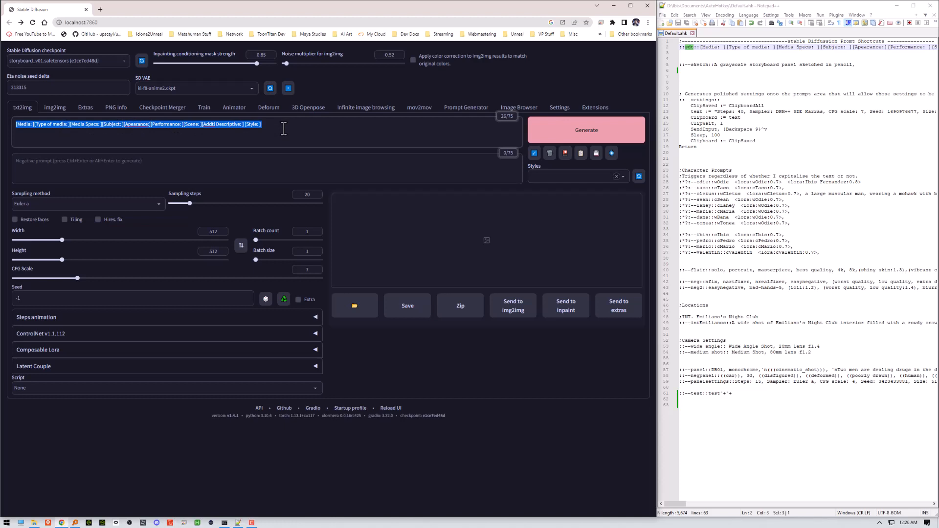
key(BackSpace)
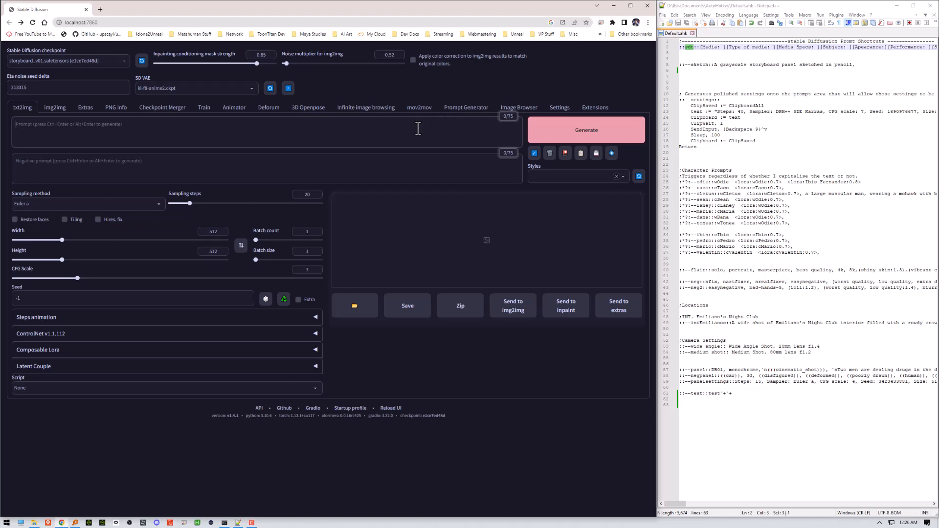
- Expand the --sketch shortcut in the prompt, continue it with "of a man walking in an alley while it rains", and generate the image
click(490, 85)
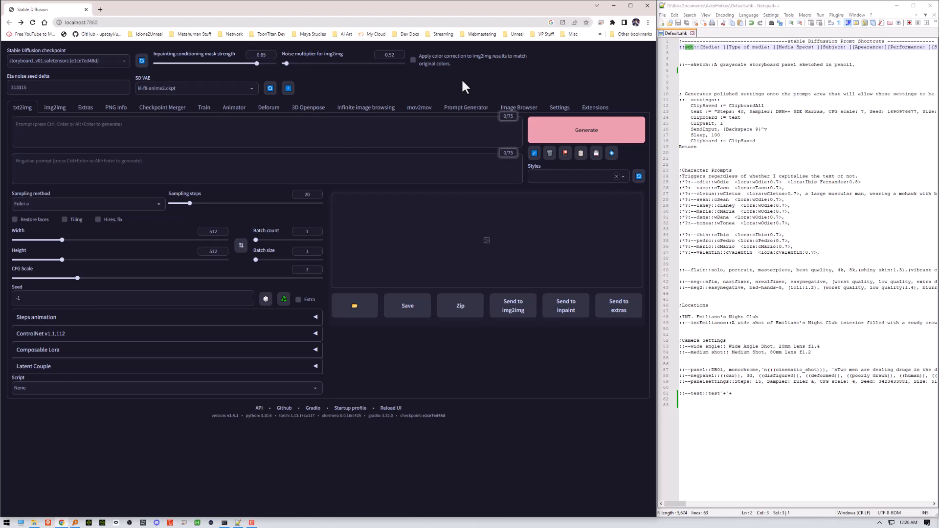
click(396, 129)
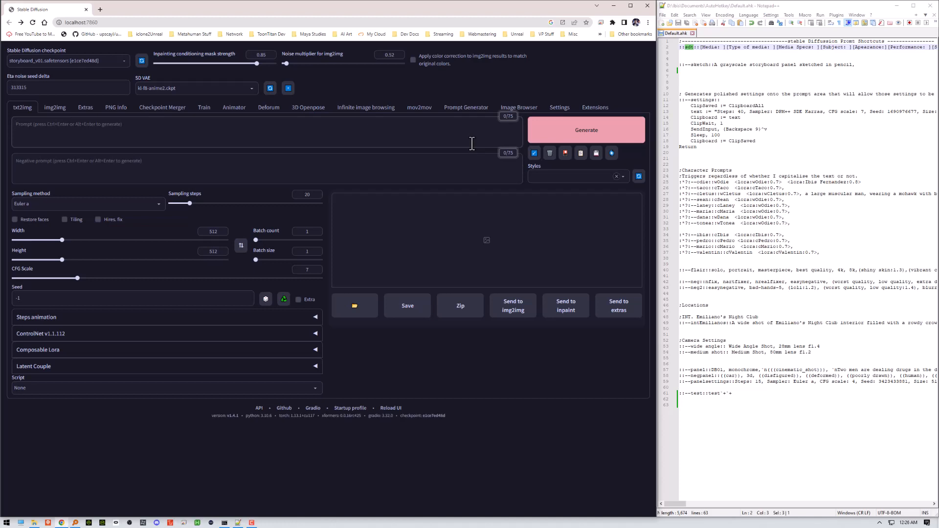
drag(856, 65, 680, 67)
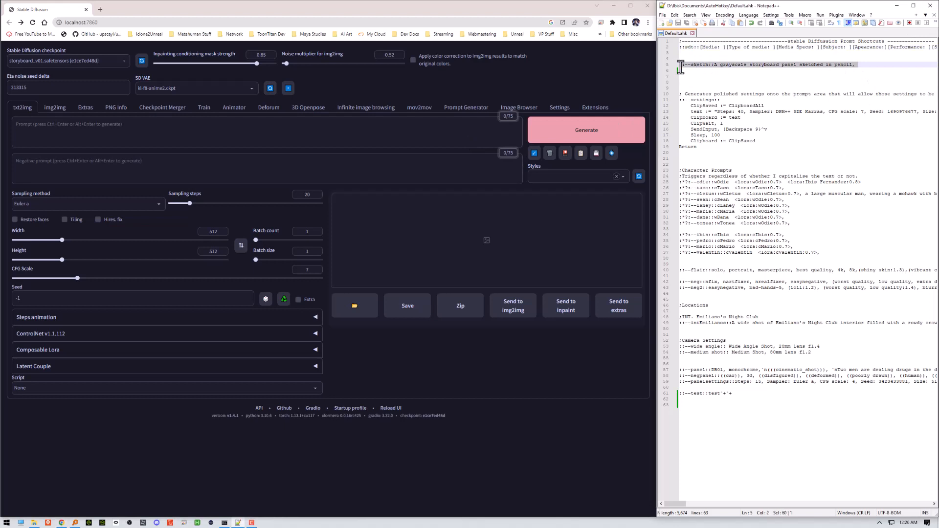
click(697, 65)
click(300, 130)
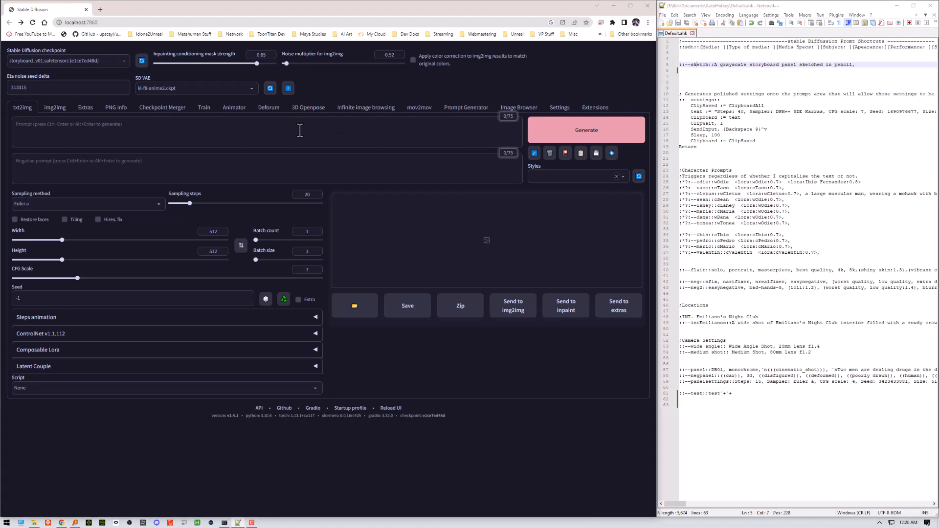
text(--sketch)
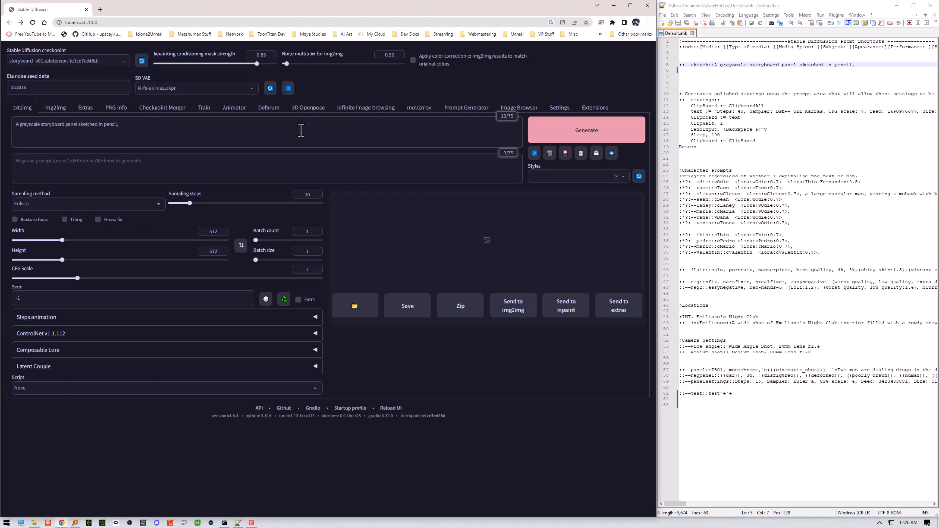
text(a man walking in an alley while it rains)
key(ctrl+Return)
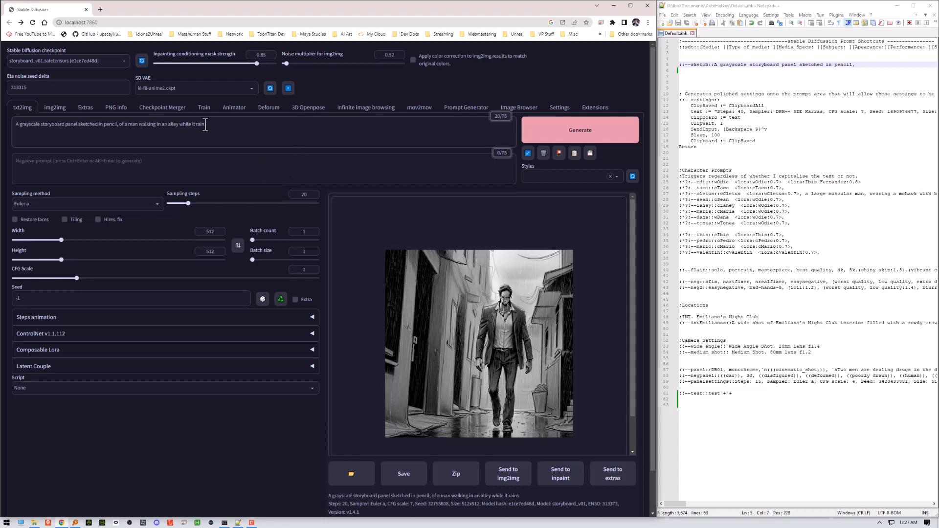
- Copy the full prompt to the clipboard and replace it with the text from the --settings shortcut
drag(206, 124, 14, 122)
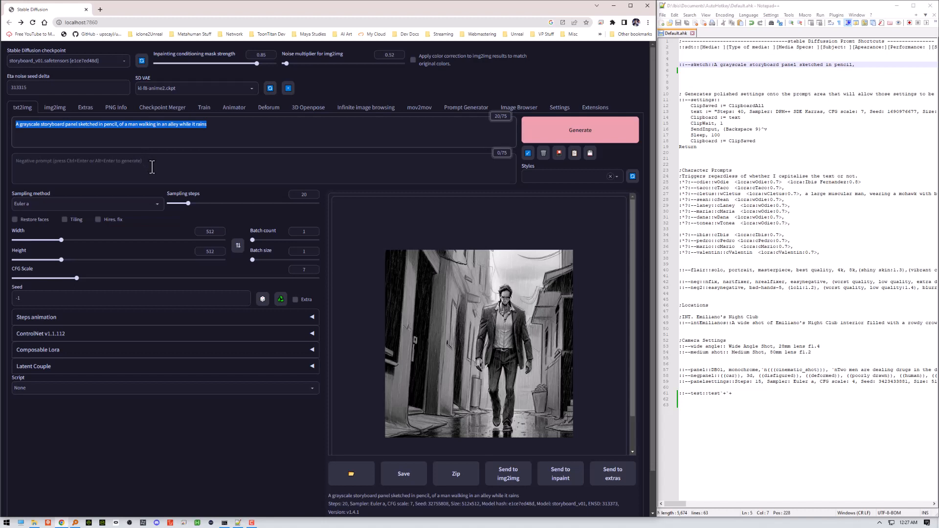
click(247, 128)
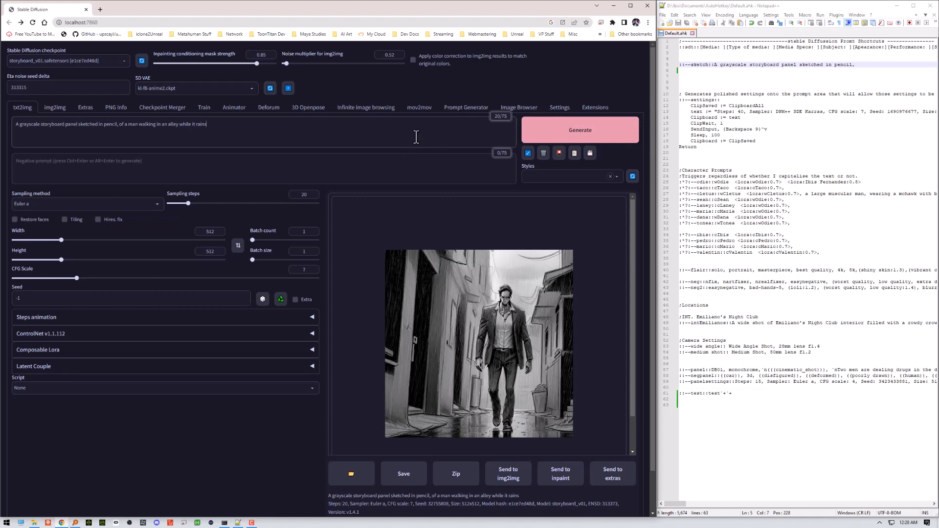
drag(422, 129, 14, 128)
key(ctrl+c)
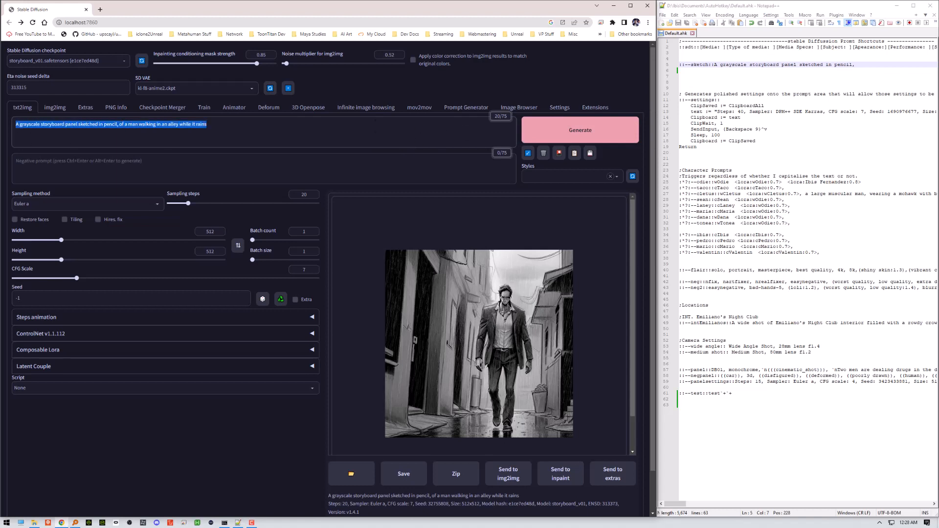
key(BackSpace)
text(--)
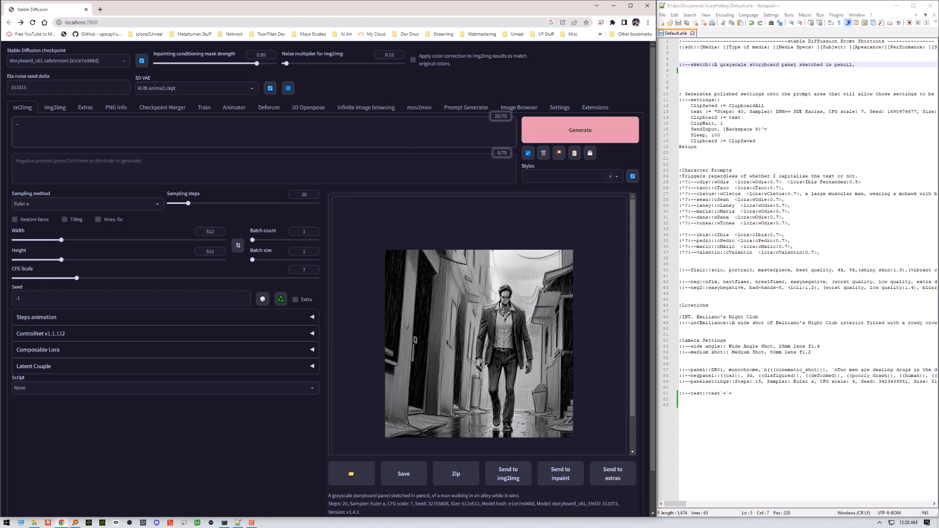
text(se)
text(tting)
text(s)
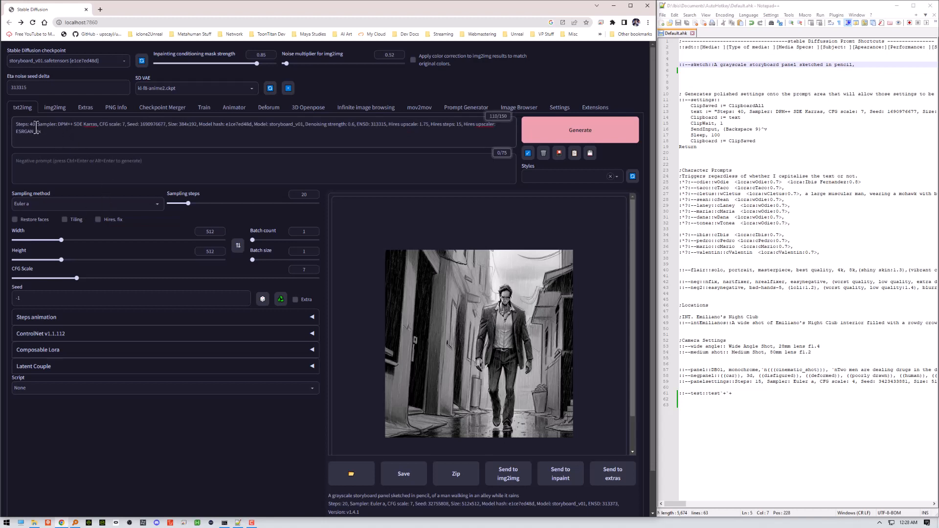
- Apply the expanded parameters to the generation settings, including 40 steps, DPM++ SDE Karras, size 384x192 and the ESRGAN_4x hires upscaler
drag(30, 126, 160, 129)
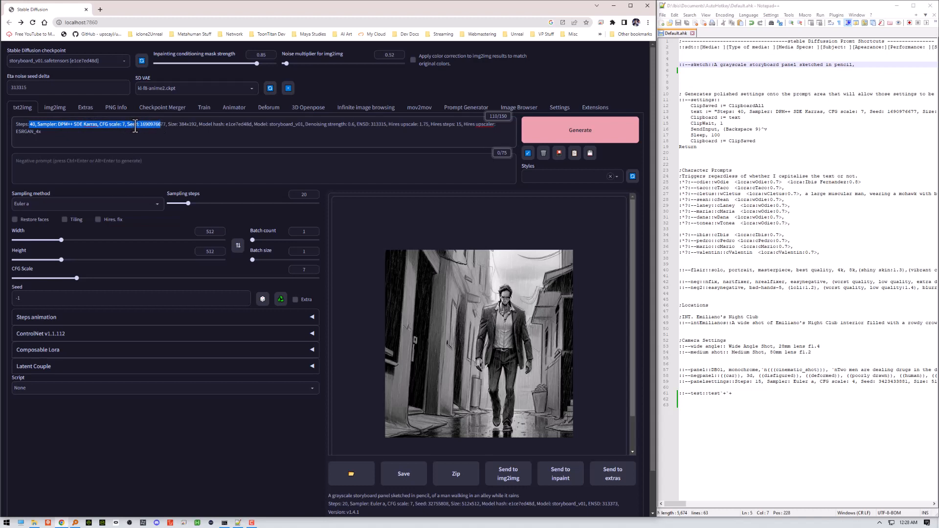
click(157, 125)
drag(179, 126, 197, 125)
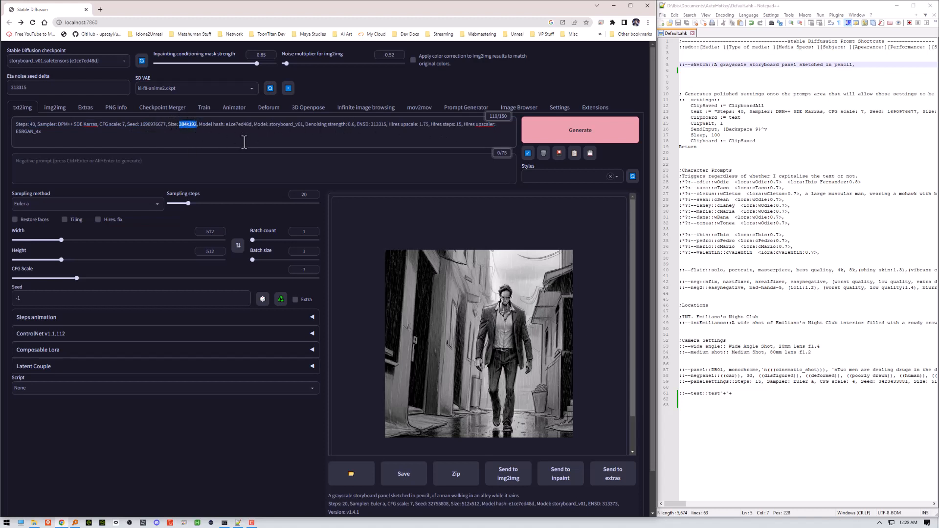
drag(169, 138, 27, 118)
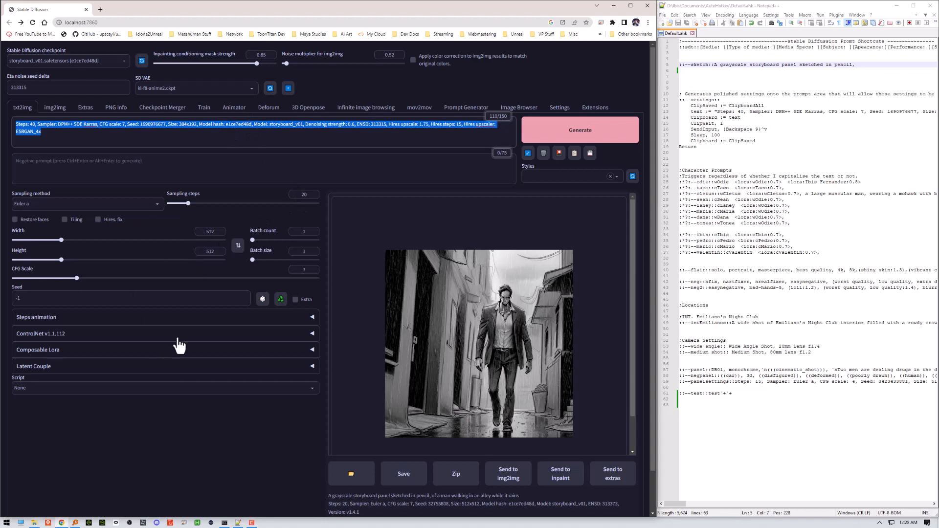
click(528, 153)
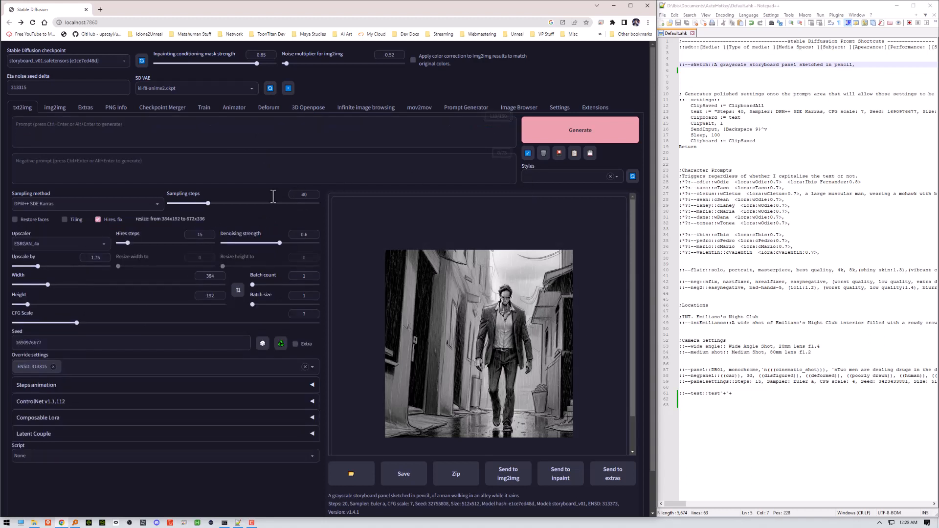
- Paste the copied alley prompt back into the prompt field, check the upscale and seed values, and generate the image
click(153, 131)
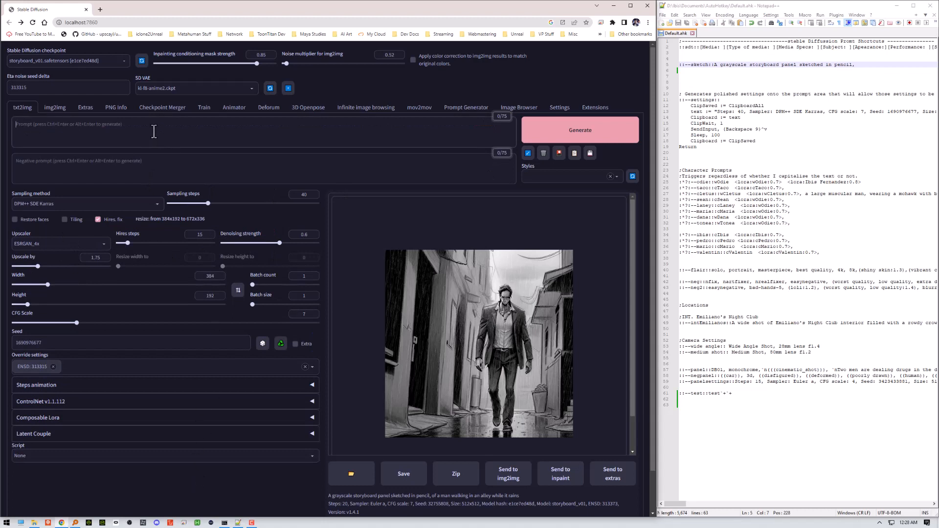
right_click(153, 131)
click(180, 184)
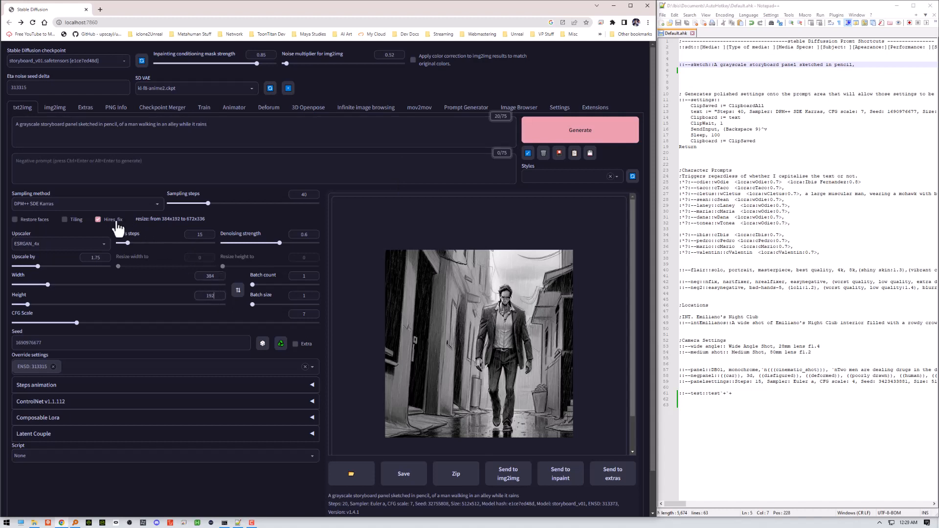
drag(105, 258, 86, 259)
double_click(42, 342)
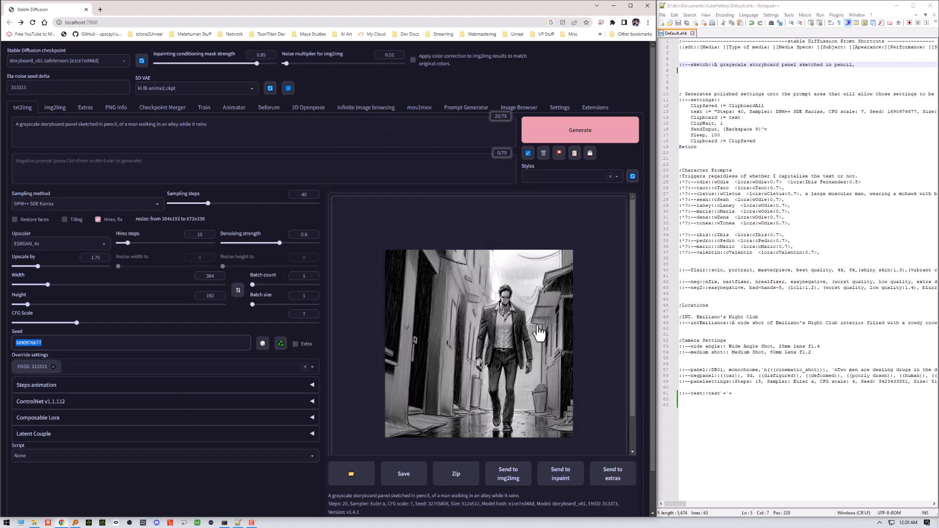
click(587, 141)
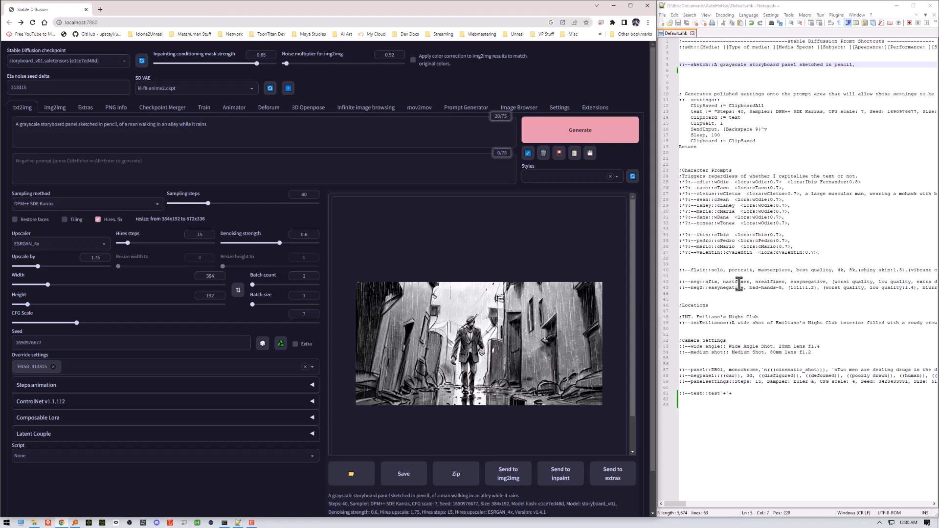
- Look up the --flair shortcut in the script and expand it after a comma at the end of the alley prompt
double_click(698, 270)
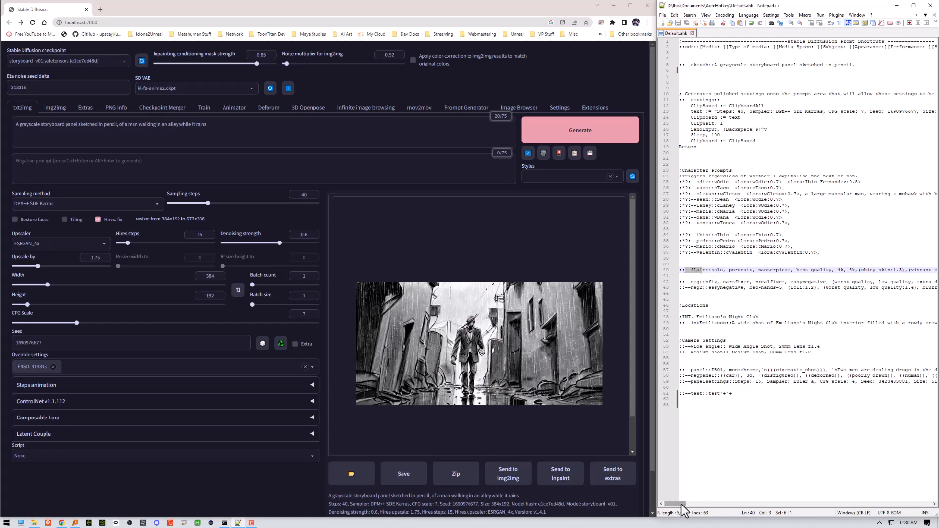
drag(681, 505, 663, 513)
click(273, 128)
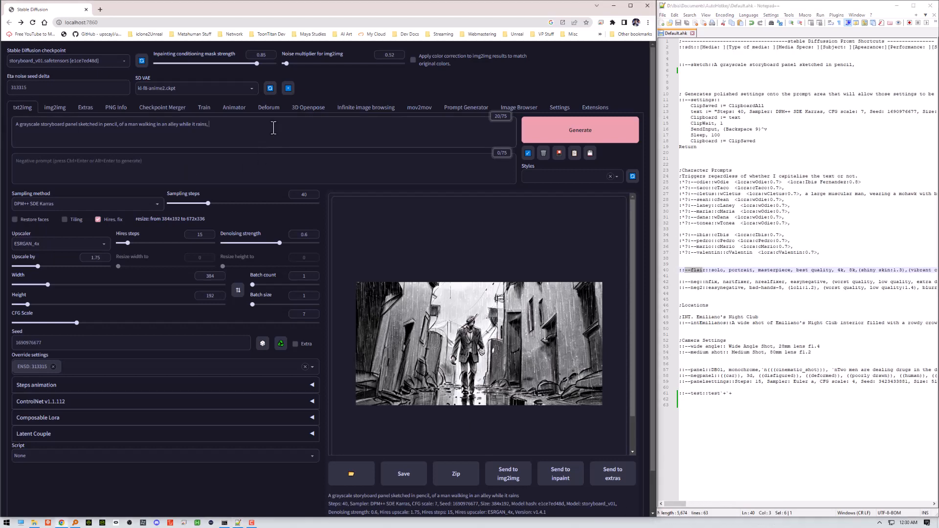
text(-flair)
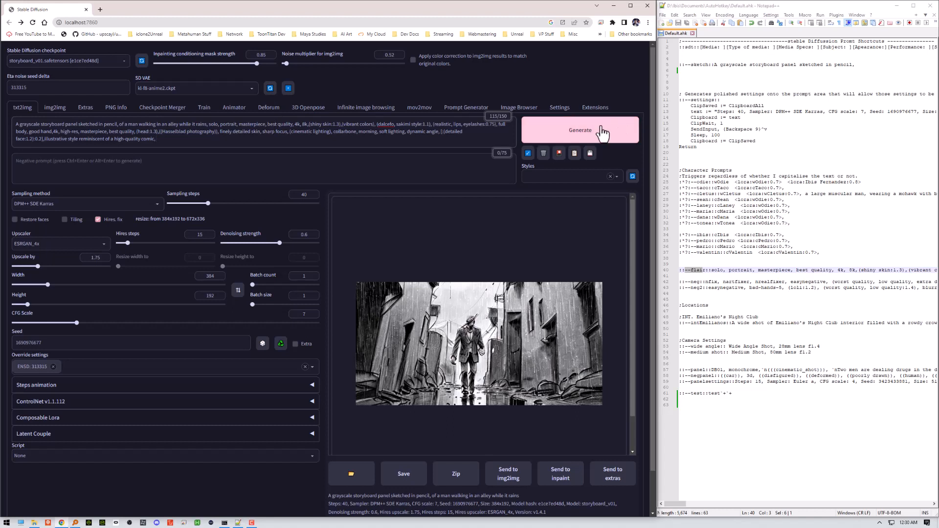
- Generate an image from the flair-extended alley prompt and look up the --neg shortcut in the script
click(589, 138)
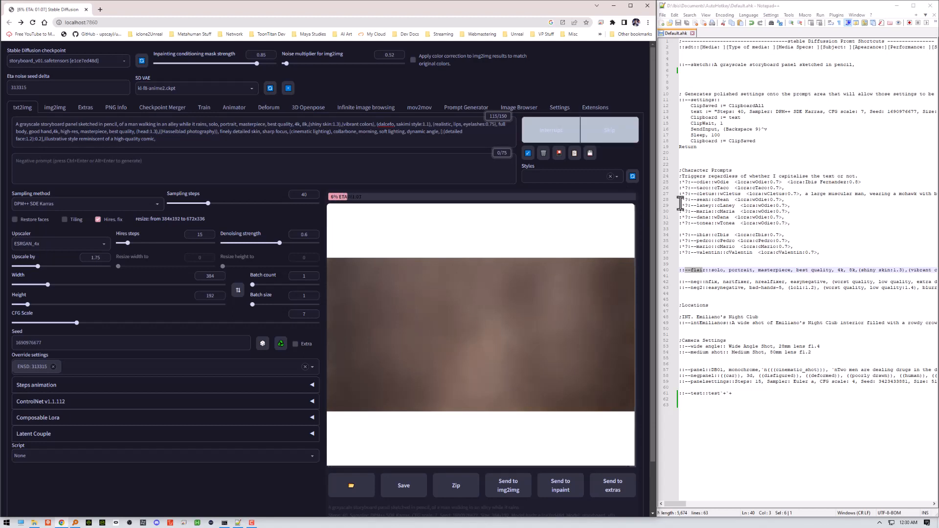
click(696, 287)
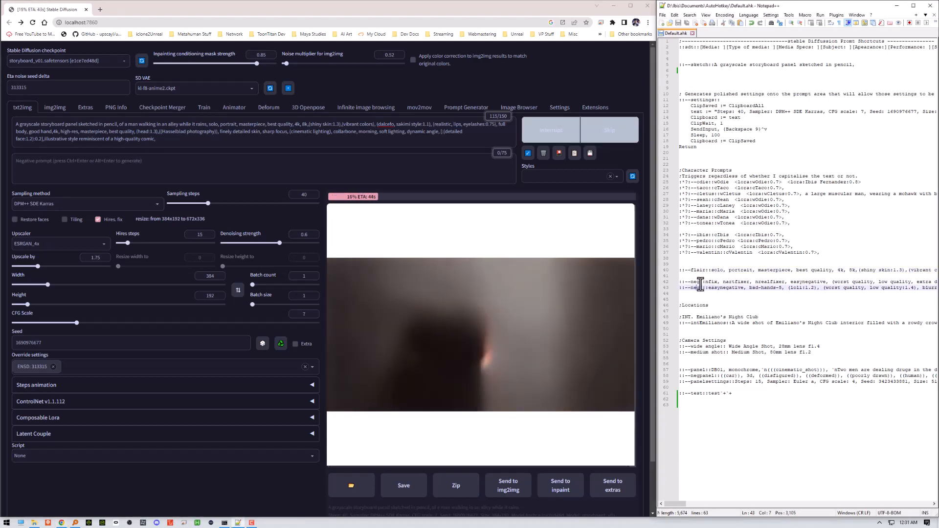
drag(699, 282, 693, 282)
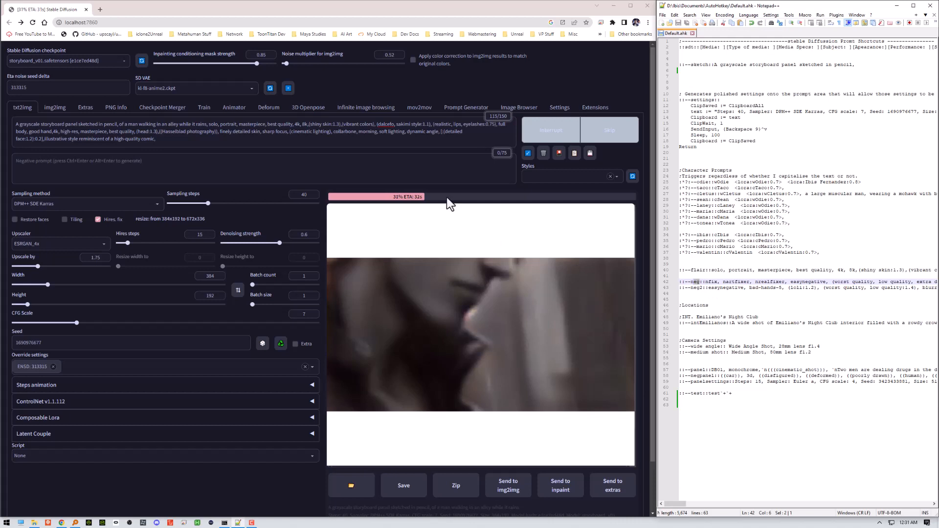
- Expand the --neg shortcut in the empty negative prompt
click(426, 166)
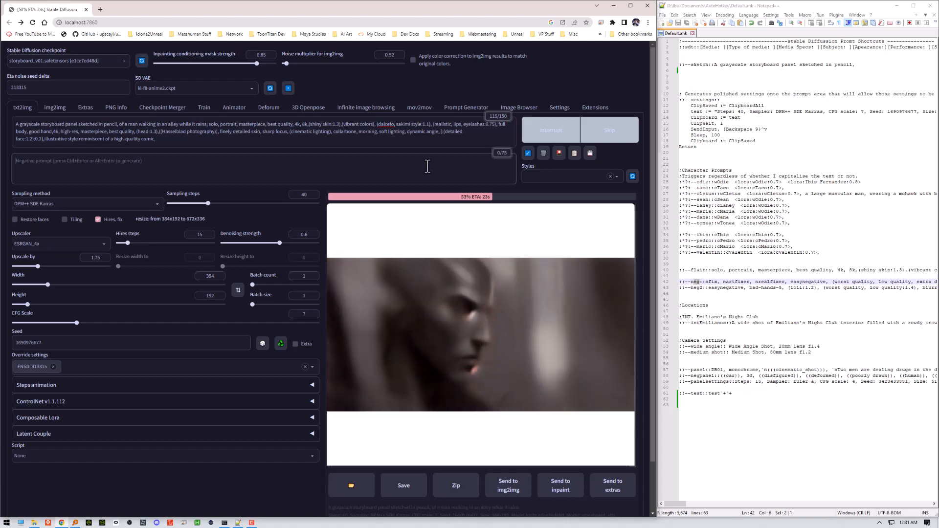
text(nfix, nartfixer, nrealfixer, easynegative, (worst quality, low quality, extra digits:1.2), (mutated hands and fingers, missing)
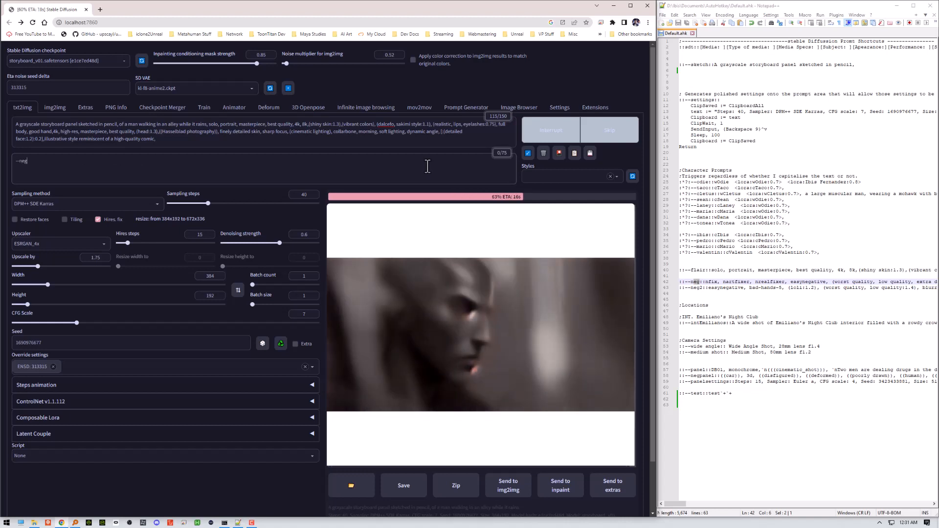
text( fingers:1.3), dark skin, monochrome,(bad_prompt_version2:1), distant view, lip, Pregnant, maternity, pointy ears, realistic, tan, muscular, greyscale, monochrome, lineart, 2koma, 3koma, 4koma, manga, 3D, 3Dcubism, pablo picasso, disney, marvel, mutated breasts, mutated nipple, cropped, lowres, bad anatomy, bad hands, text, error, missing fingers, extra digit, fewer digits, cropped, worst quality, low quality, normal quality, jpeg artifacts, signature, watermark, username, blurry, artist name, lowres, trademark, watermark, title, text, deformed, bad anatomy, disfigured, mutated, extra limbs, ugly, missing limb, floating limbs, disconnected limbs, out of frame, mutated hands and fingers, poorly drawn hands, malformed hands, poorly drawn face, poorly drawn asymmetrical eyes, (blurry:1.4), duplicate, (loli, petite, child, infant, toddlers, chibi, sd character, teen age:1.4), tsurime, helmet hair, (worst quality, low quality:1.4),duplicates)
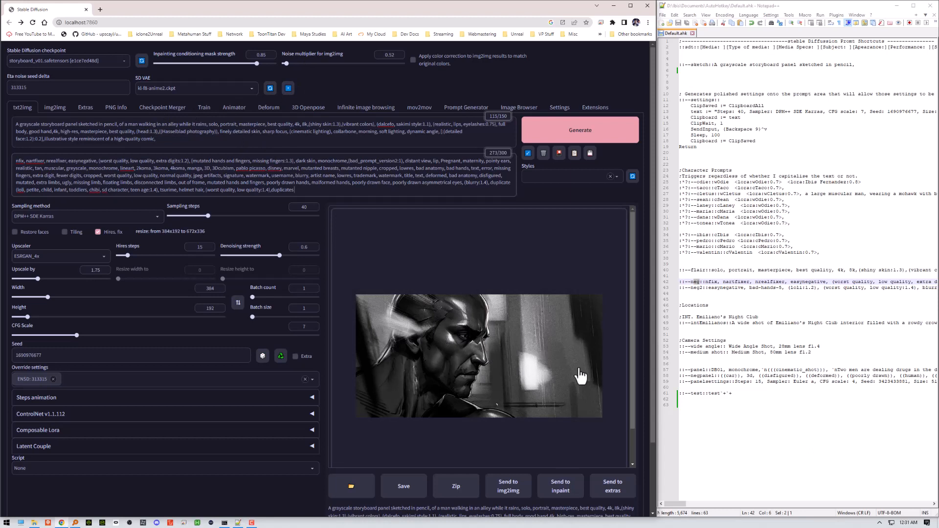
- Clear the negative prompt, expand the --neg shortcut in it again, and generate the image
drag(462, 132, 384, 124)
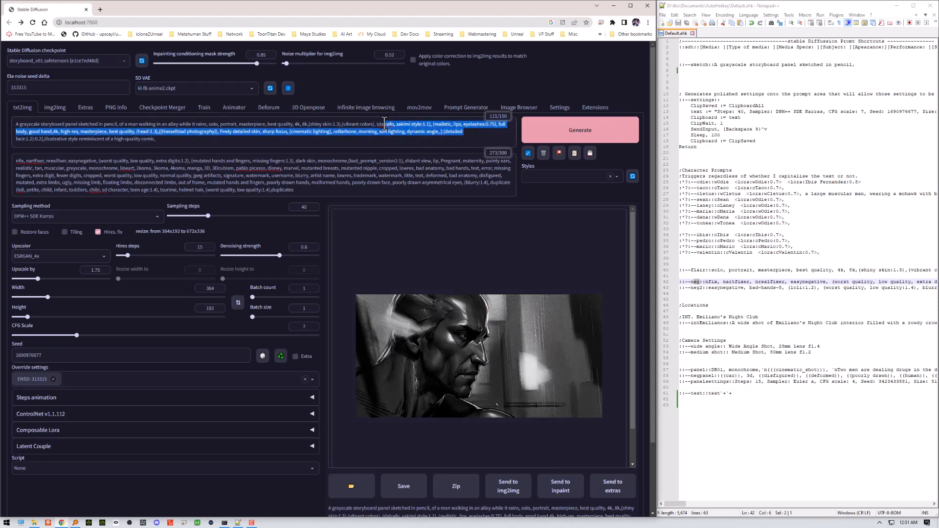
drag(307, 190, 122, 152)
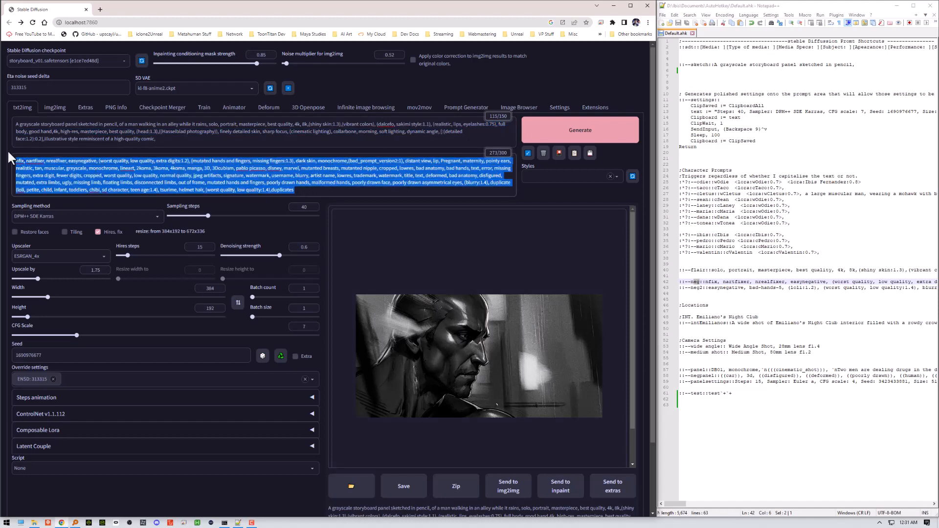
key(BackSpace)
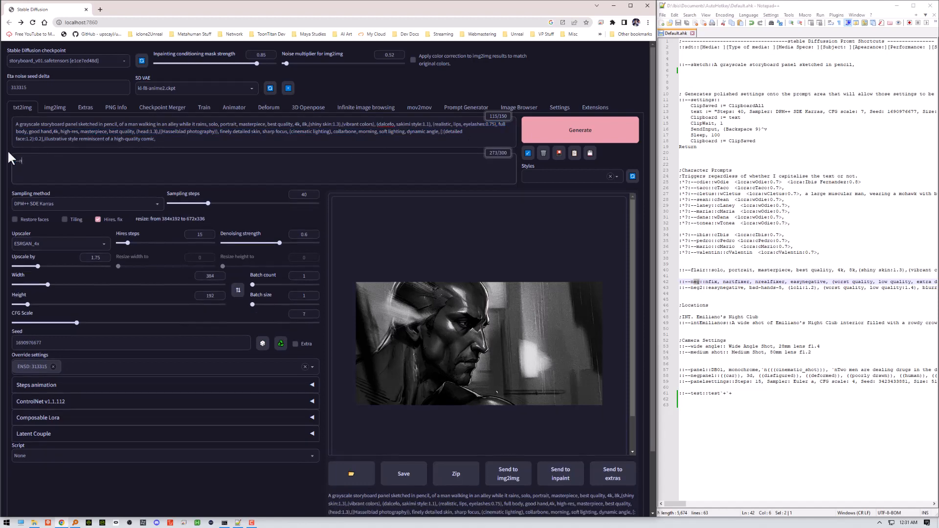
text(--neg)
key(space)
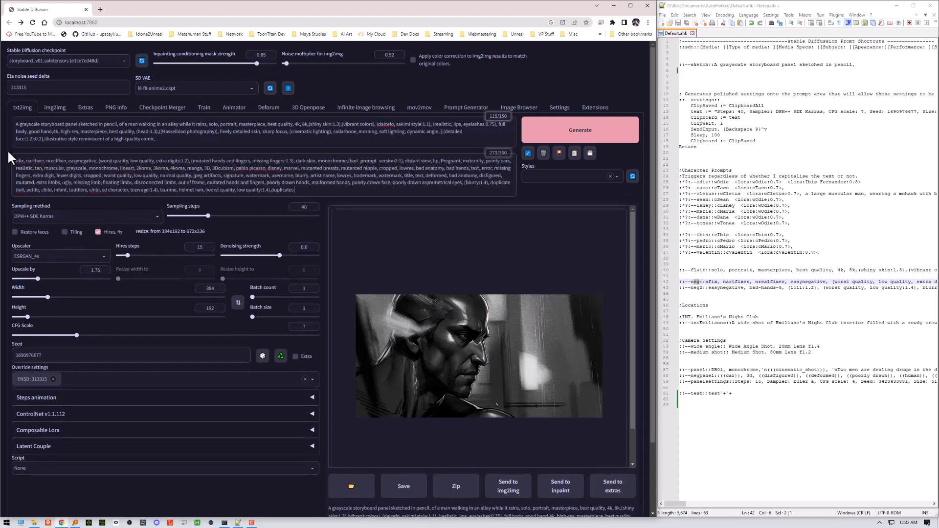
click(612, 131)
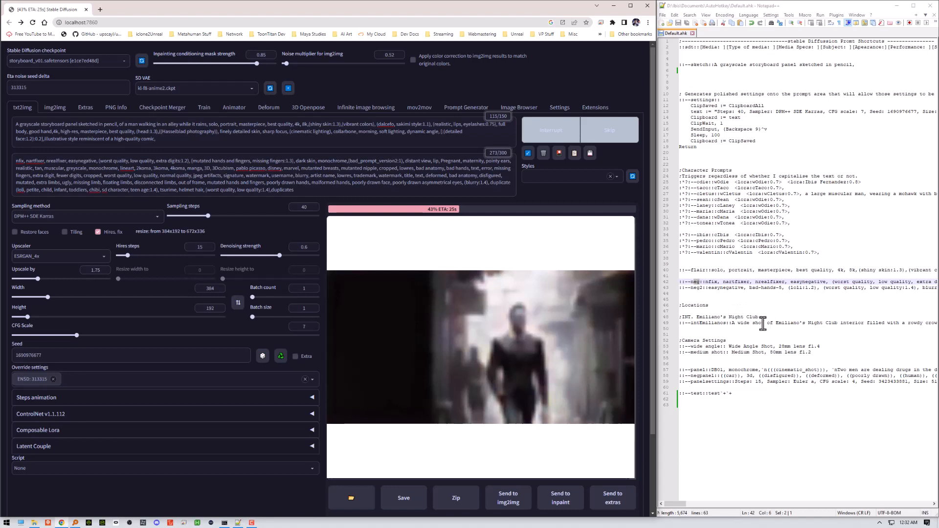
- Examine the --intEmilianos location shortcut and the wide angle camera shortcut in the script
drag(758, 321, 679, 307)
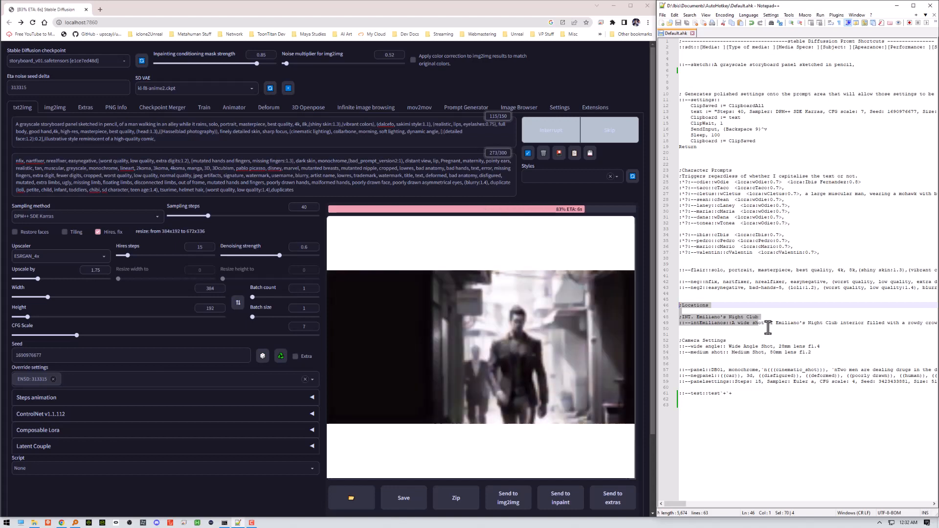
click(737, 323)
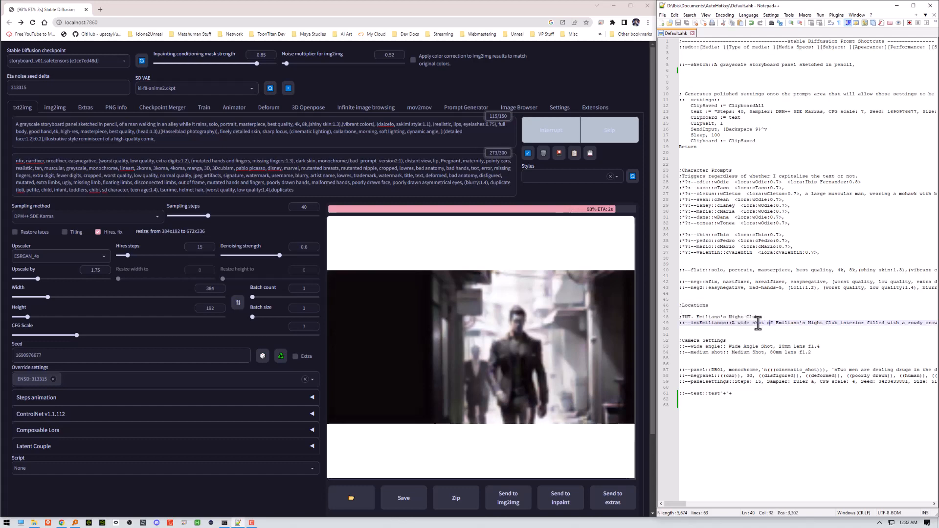
drag(736, 323, 919, 325)
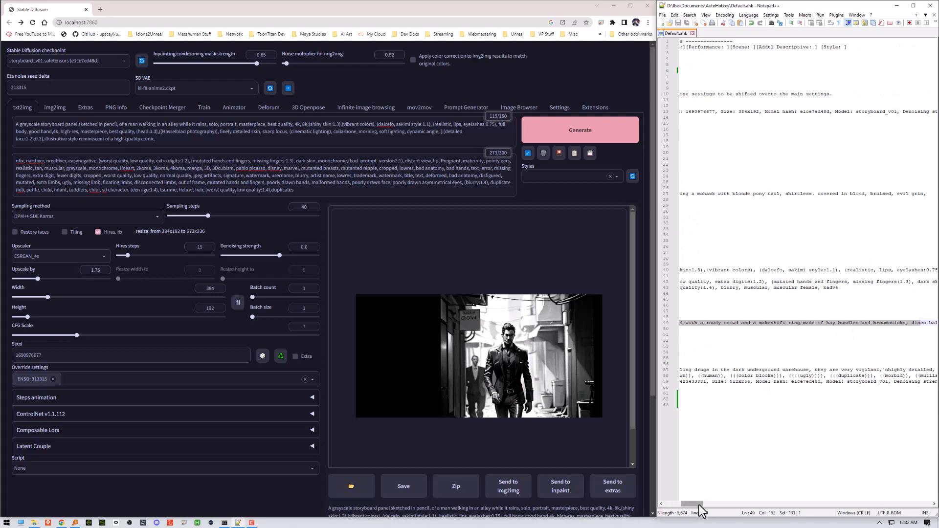
drag(699, 504, 660, 508)
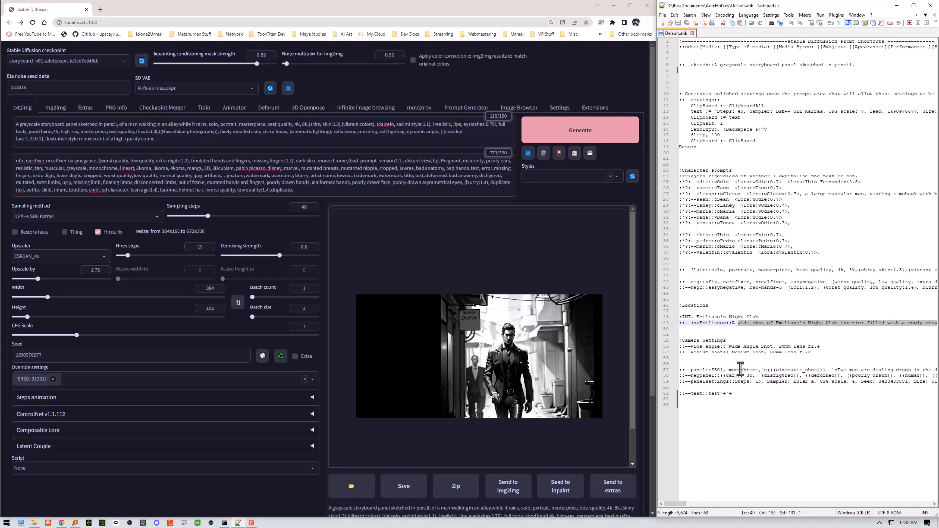
click(717, 346)
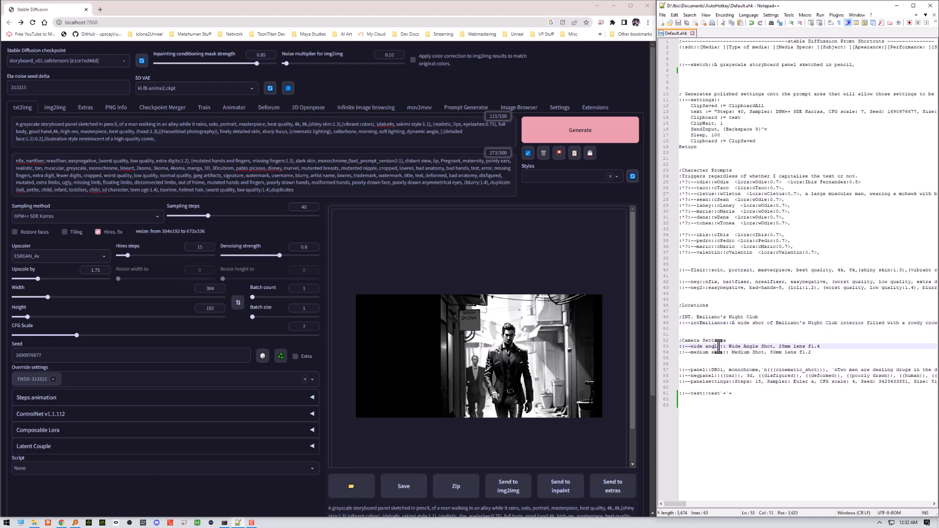
drag(718, 346, 689, 347)
- Add the hotstring "::haha::You are so funny i forgot to laught!" at the end of the script and save it
click(747, 398)
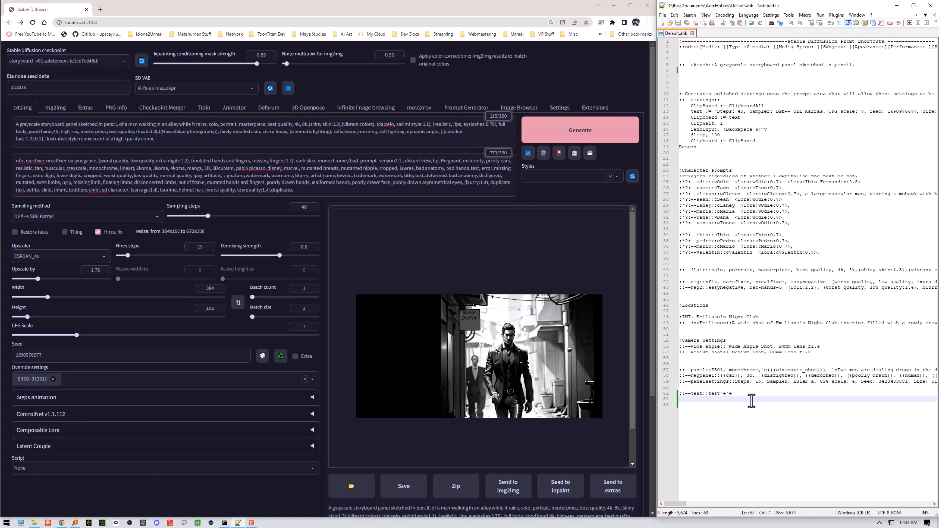
key(Return)
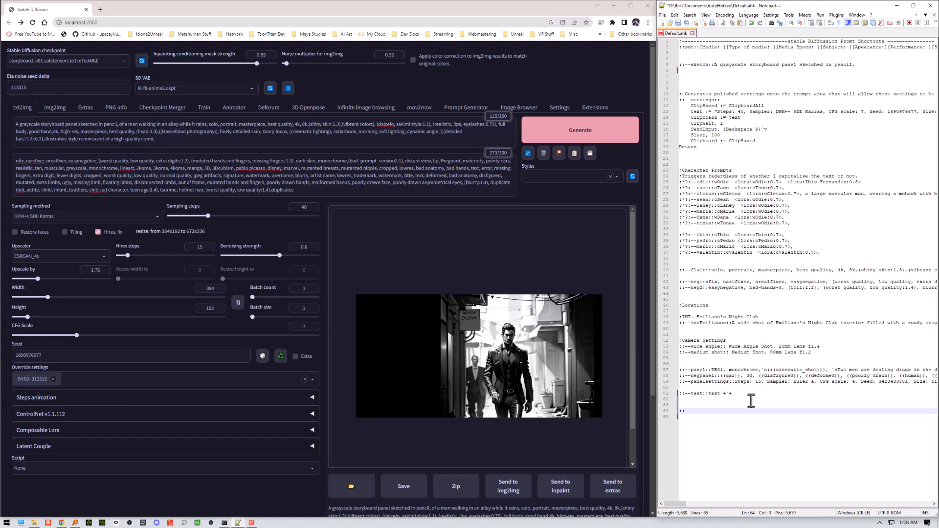
text(HA)
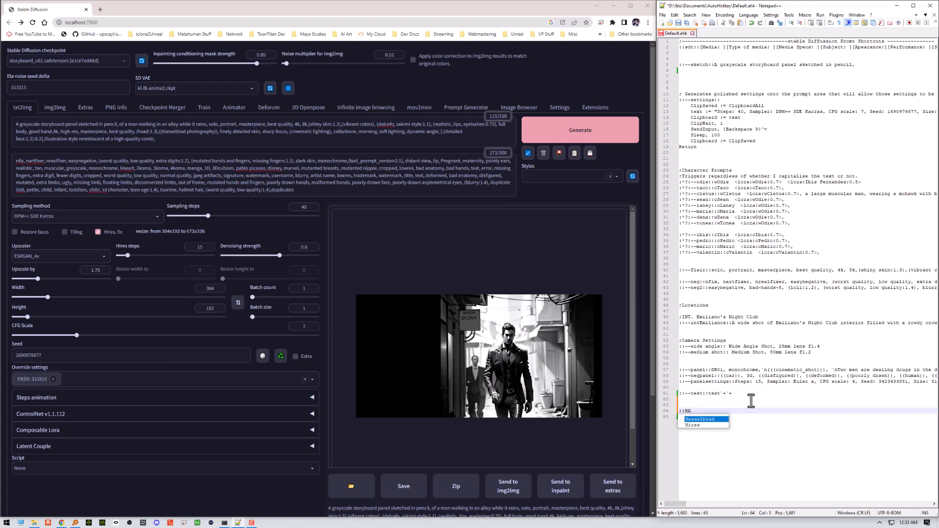
key(BackSpace)
text(haha::)
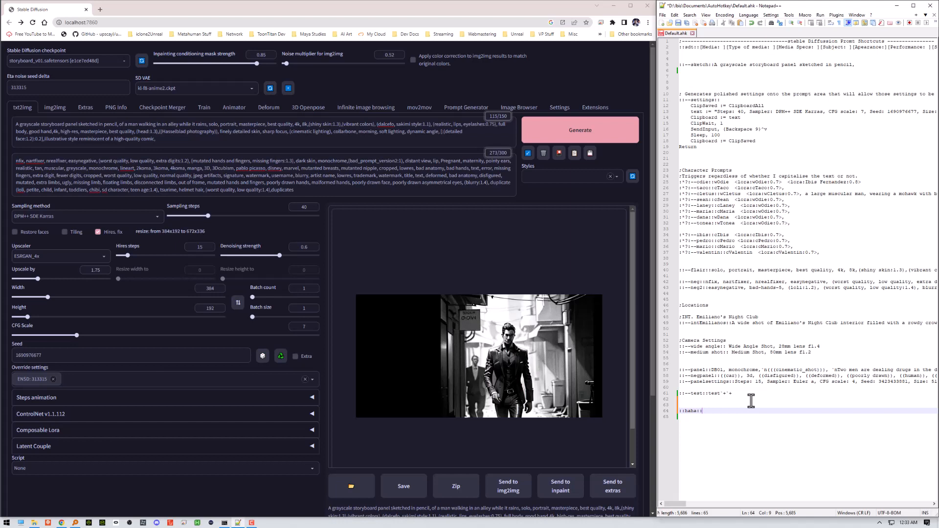
text(You are so )
text(fuu)
text(ny i)
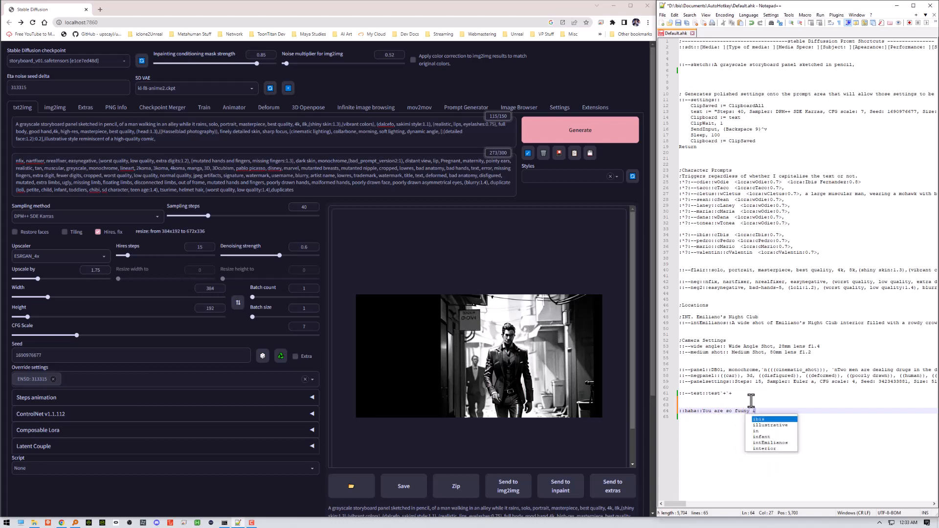
text( forgot to laught!)
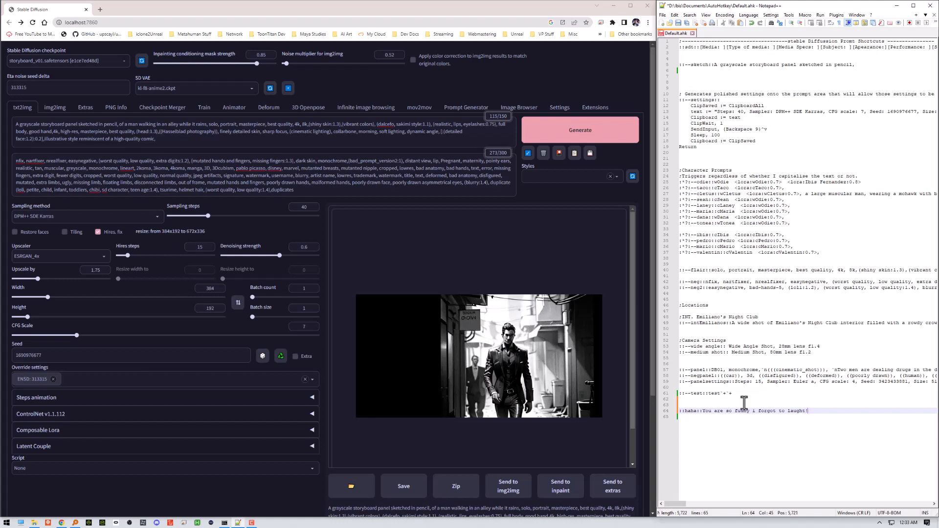
drag(740, 410, 743, 410)
key(Right)
key(ctrl+s)
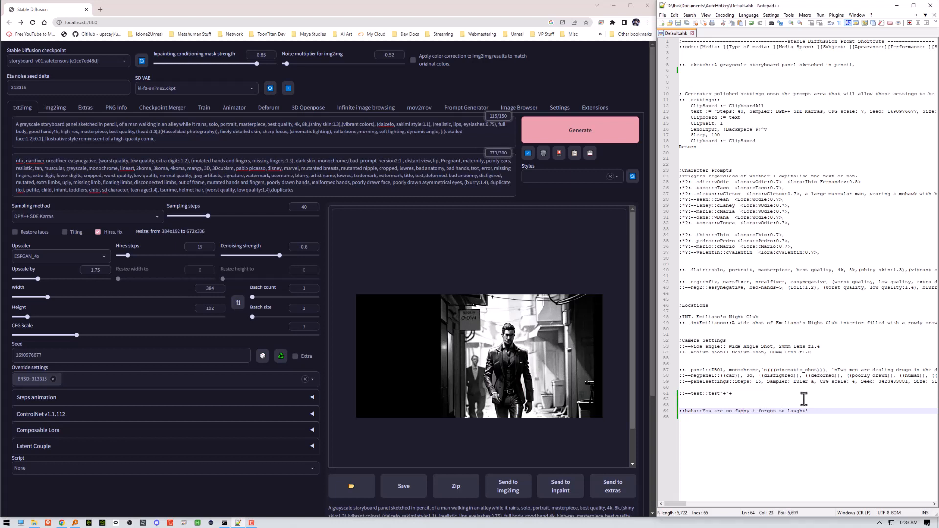
- Rerun the pinned Default.ahk script, replacing the instance that is already running
right_click(198, 523)
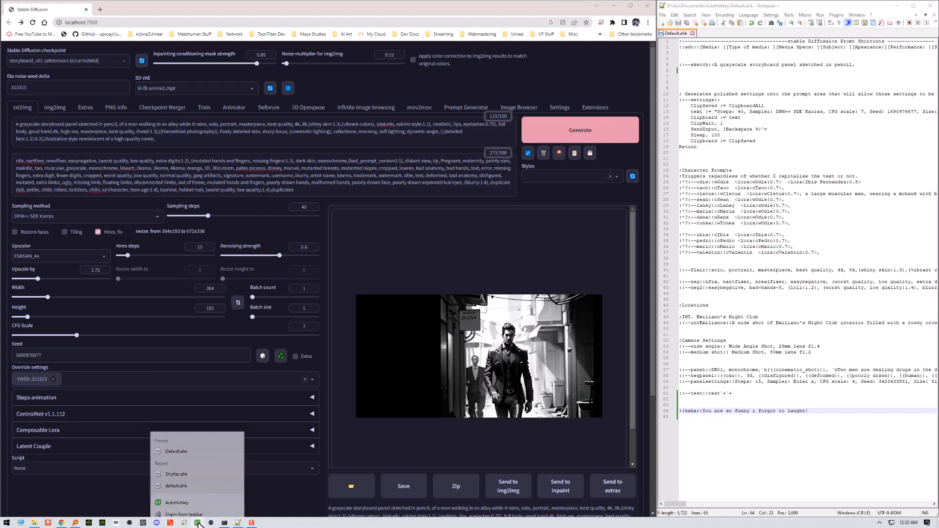
right_click(183, 447)
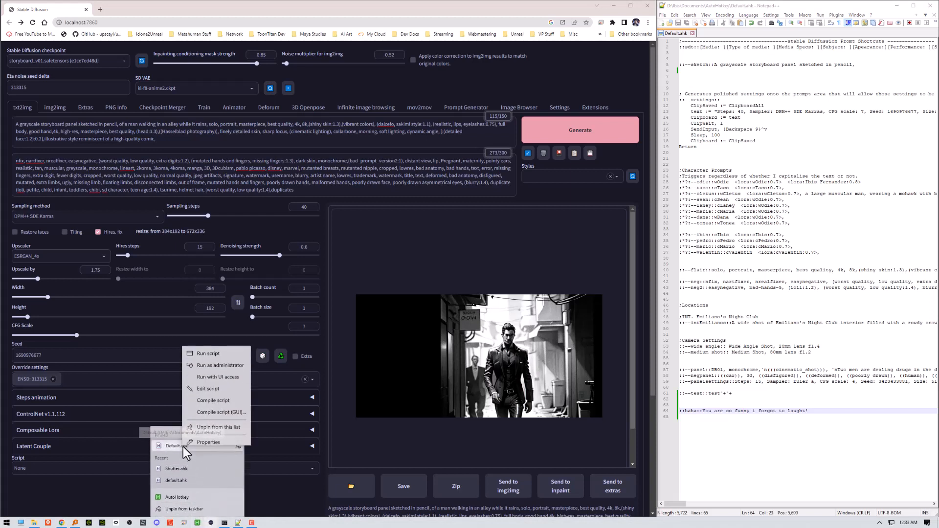
click(224, 351)
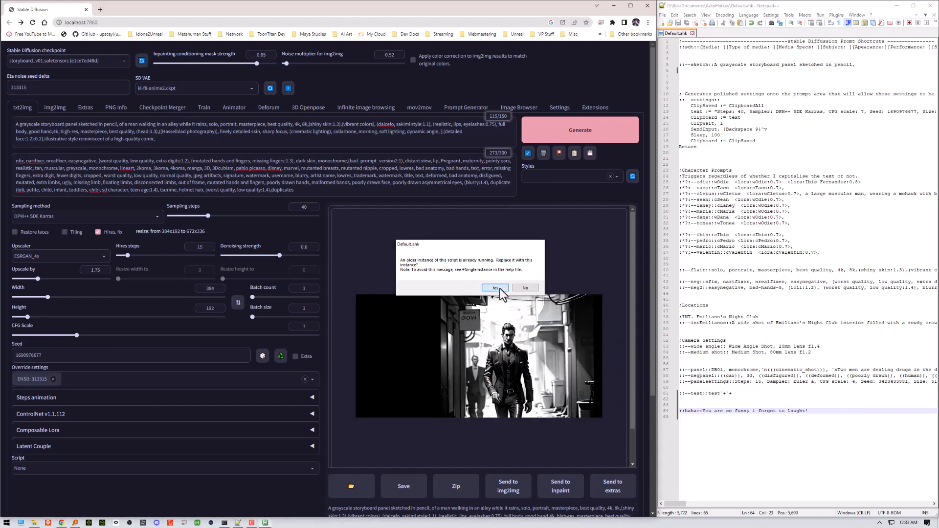
click(498, 288)
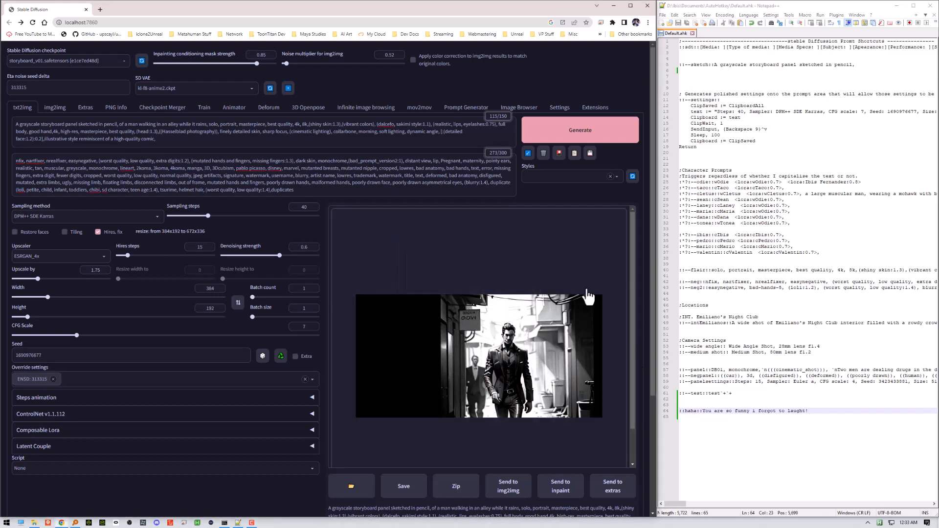
- Test the haha shortcut by expanding it in the browser's address bar without loading a page
click(281, 22)
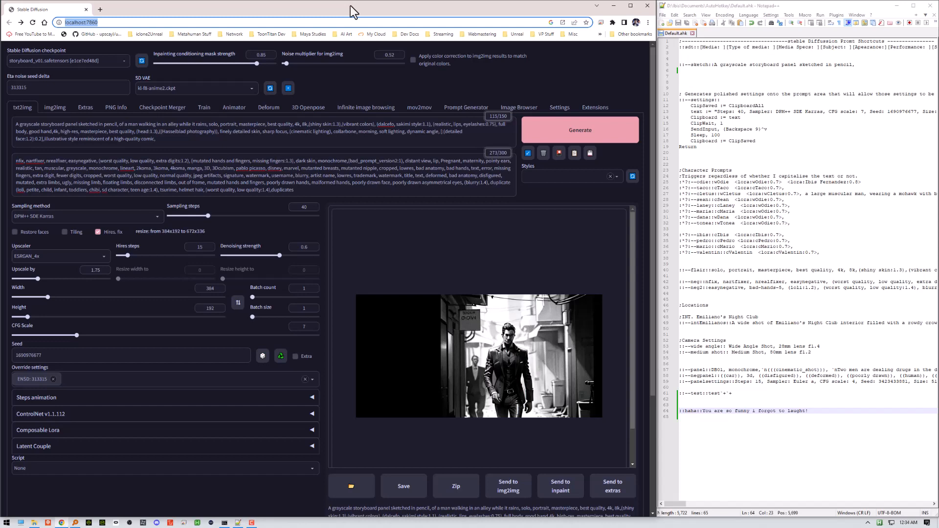
text(You are so funny i forgot to laught)
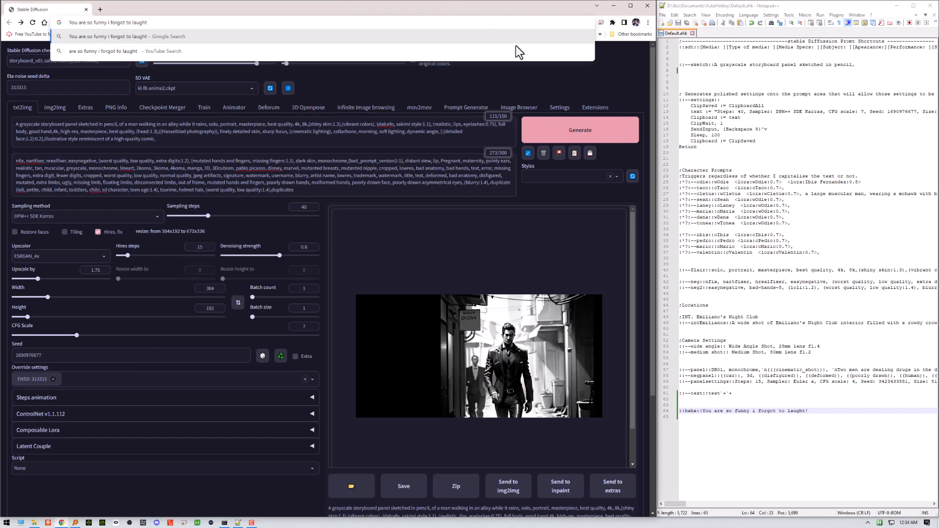
click(359, 142)
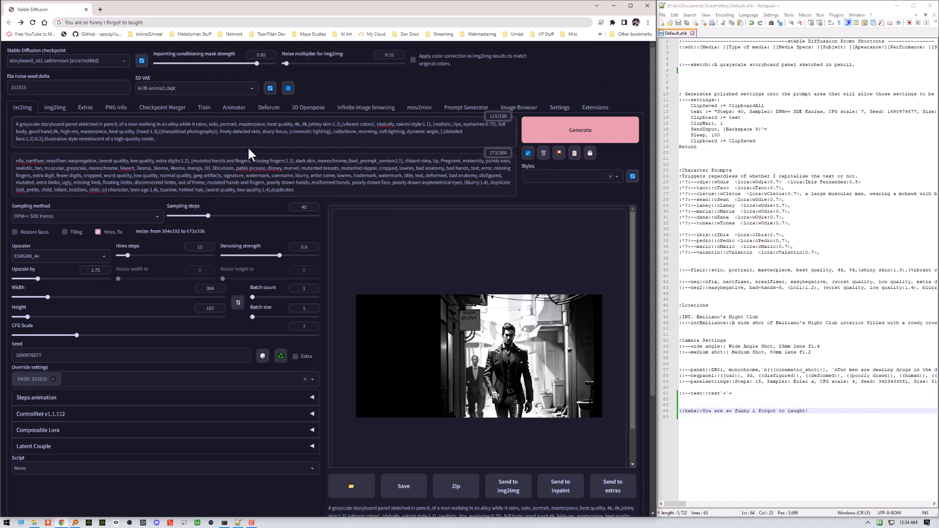
- Append "part blah" to the end of the positive alley prompt
click(205, 168)
click(316, 191)
click(169, 141)
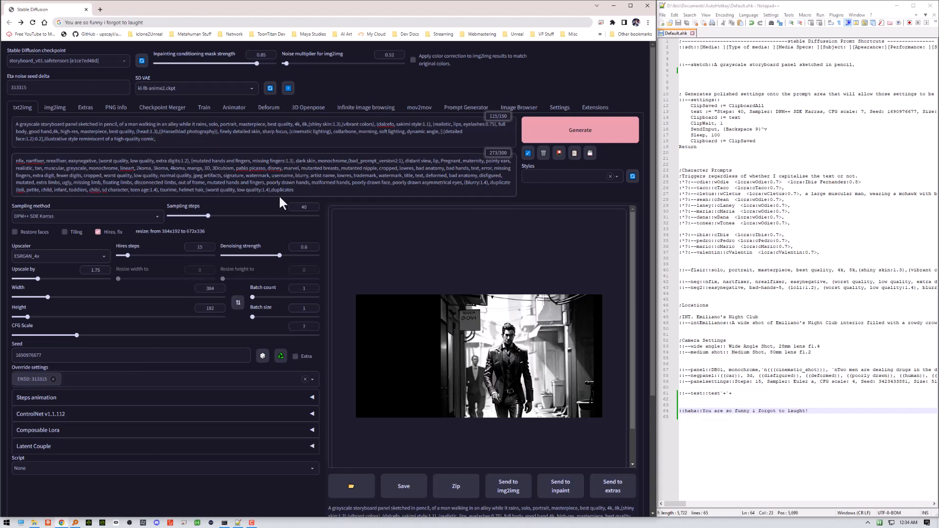
click(179, 142)
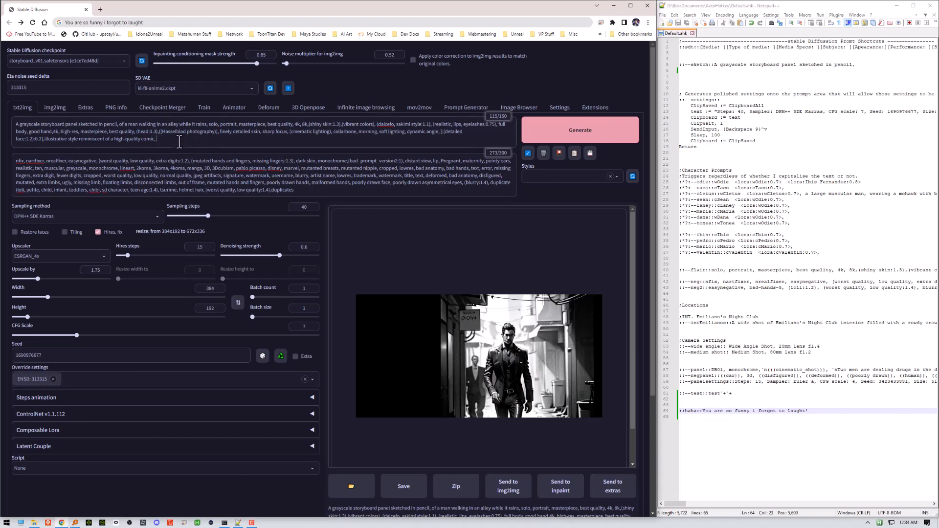
text(part blah)
click(186, 132)
click(187, 160)
click(186, 141)
key(Tab)
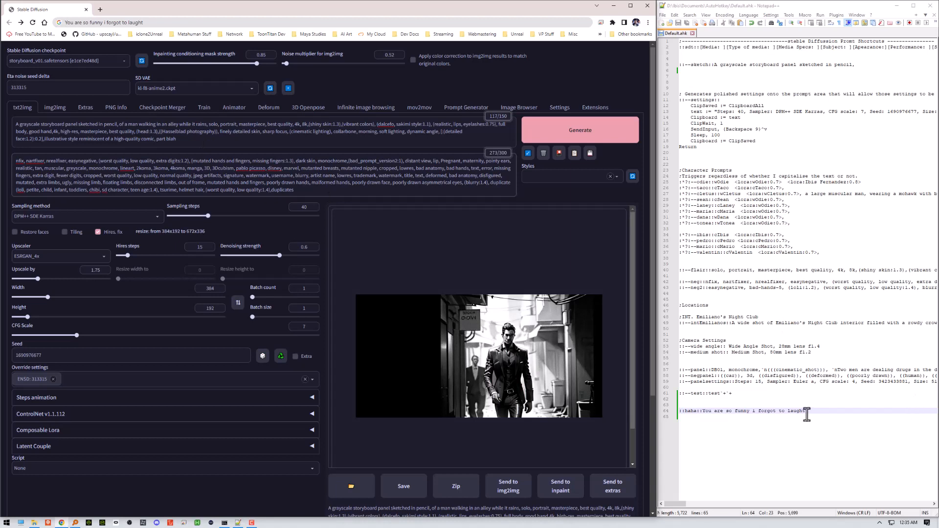
- Add the line "kello world{TAB}Second area!" two lines below the haha hotstring at the end of the script
click(824, 413)
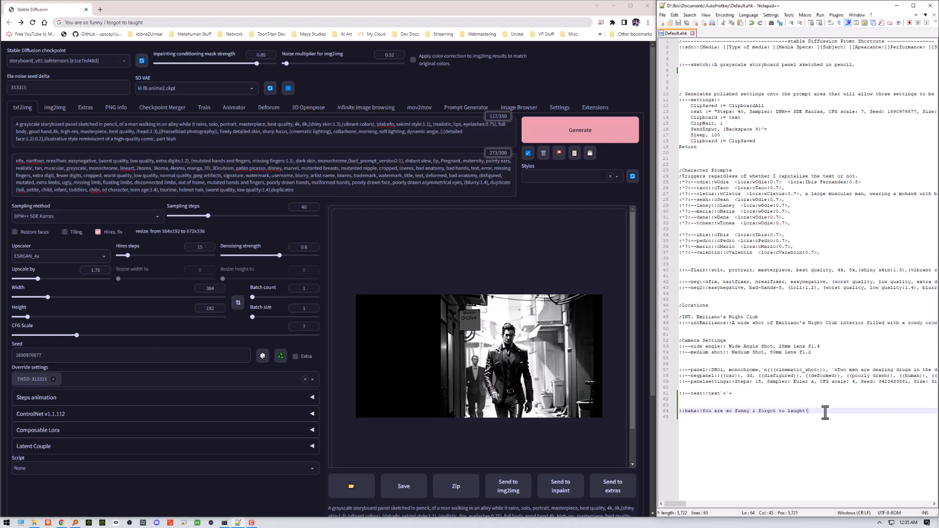
key(Return)
key(Return)
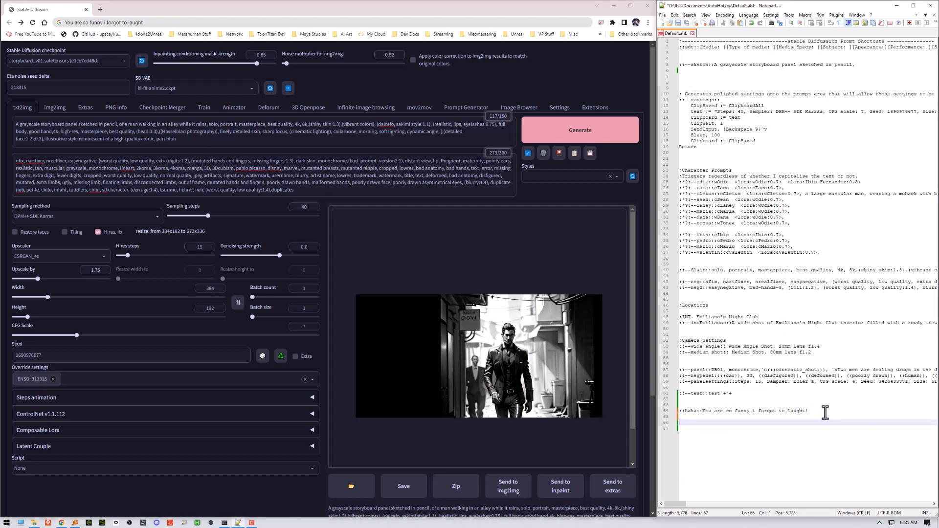
text(kello world)
text(())
text(TAE)
text(Sed)
text(ond area)
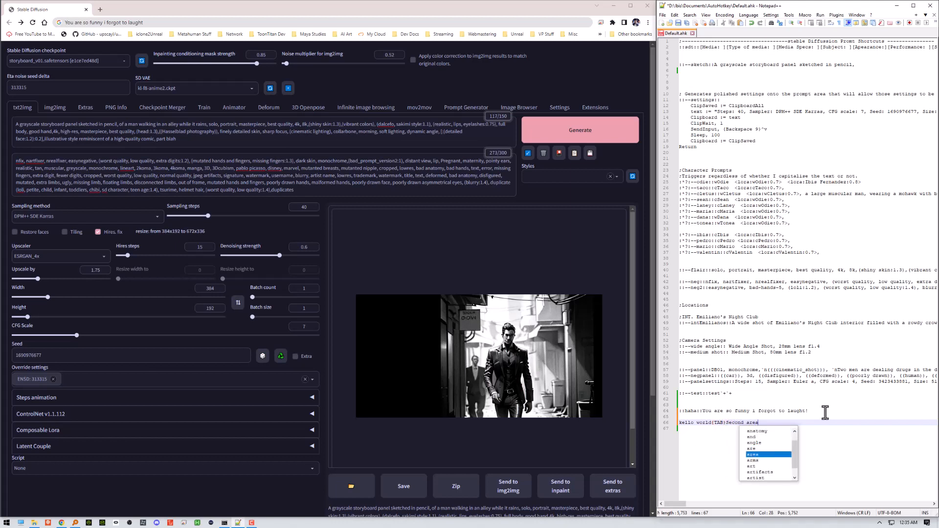
text(!)
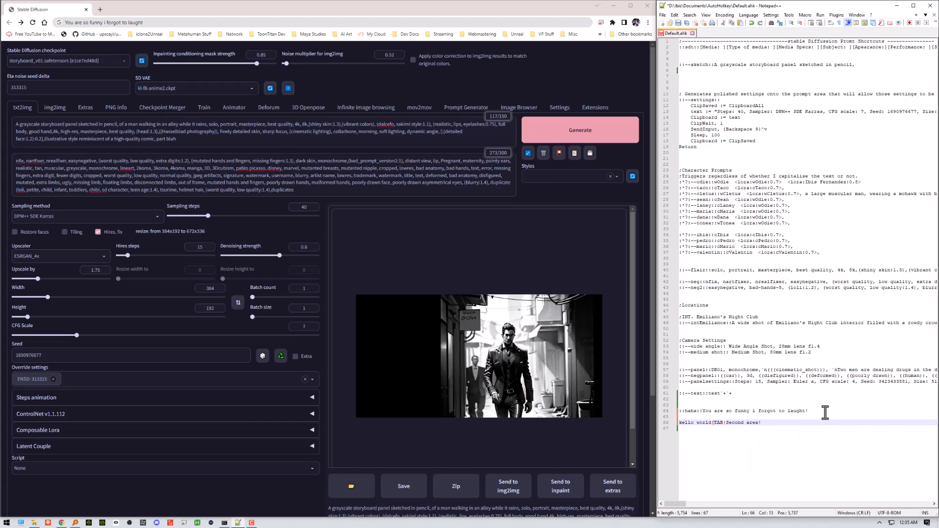
- Prefix the new line with "::doit::", correct its first word to "hello", and save the script
key(Home)
text(::doit::)
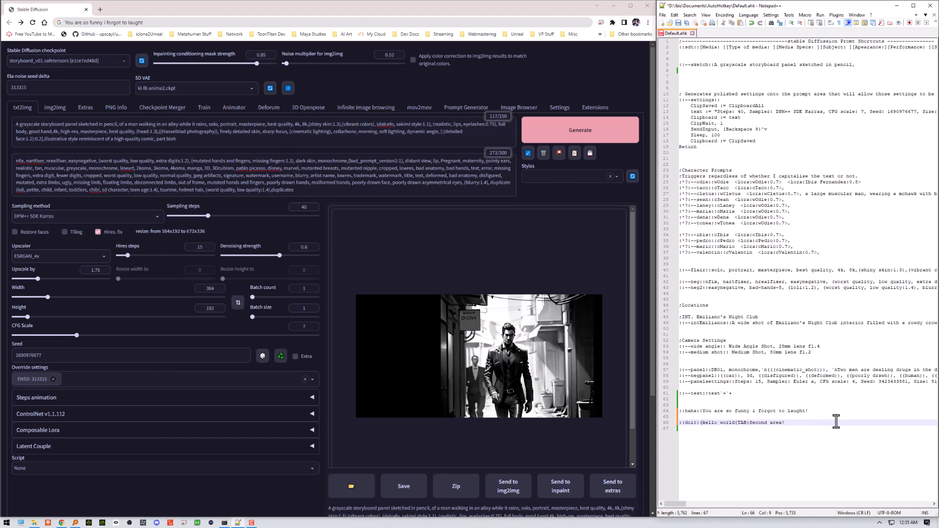
key(Right)
key(BackSpace)
text(h)
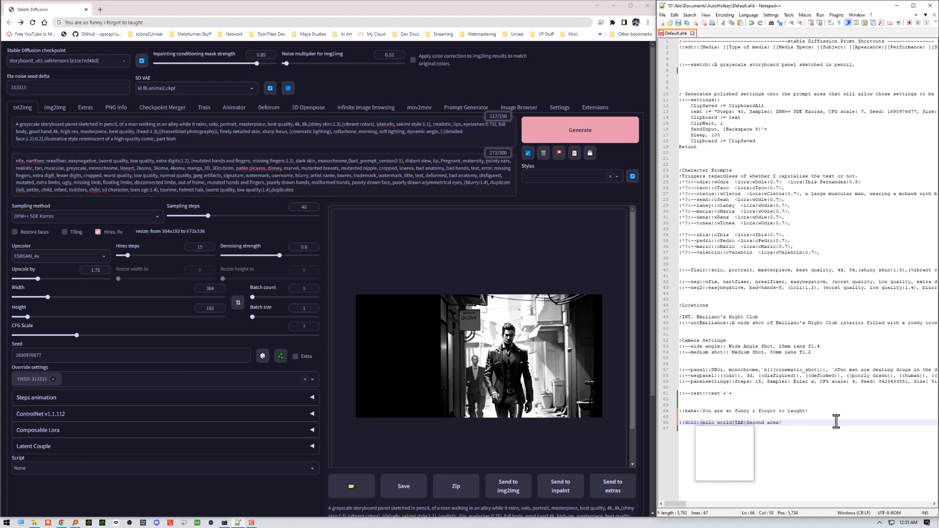
key(ctrl+s)
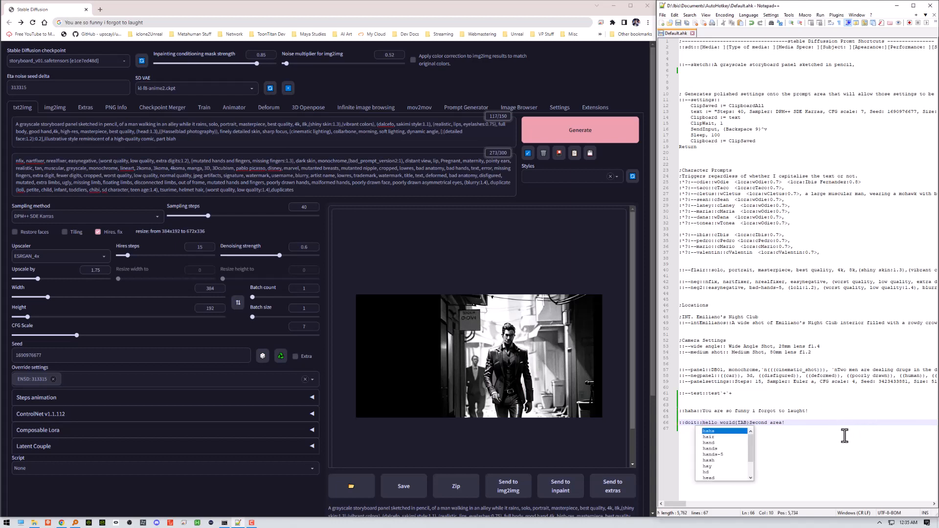
click(845, 435)
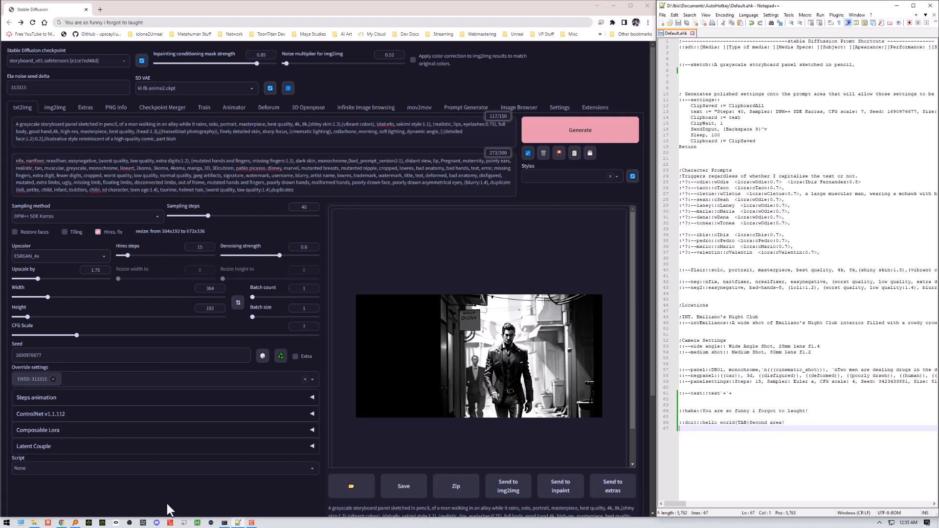
- Run the pinned Default.ahk script again and replace the older running instance with the updated one
click(198, 523)
right_click(199, 523)
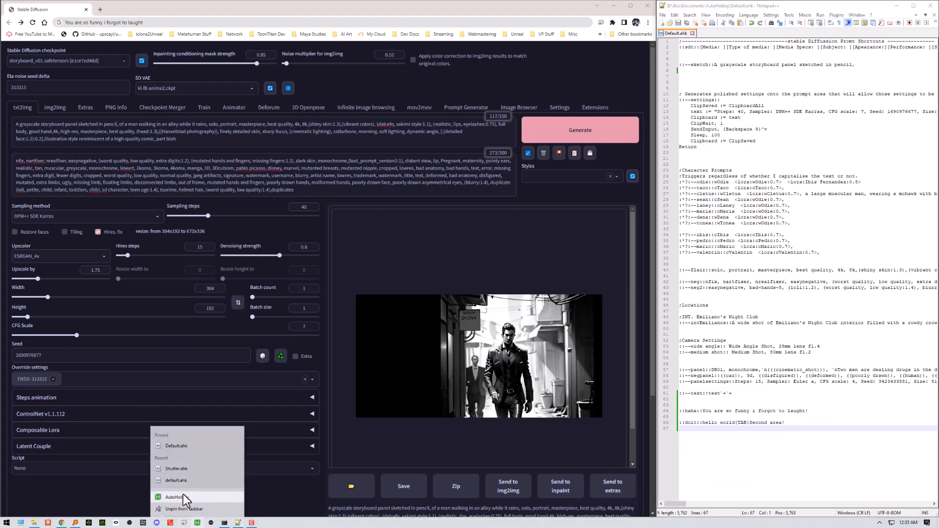
click(184, 447)
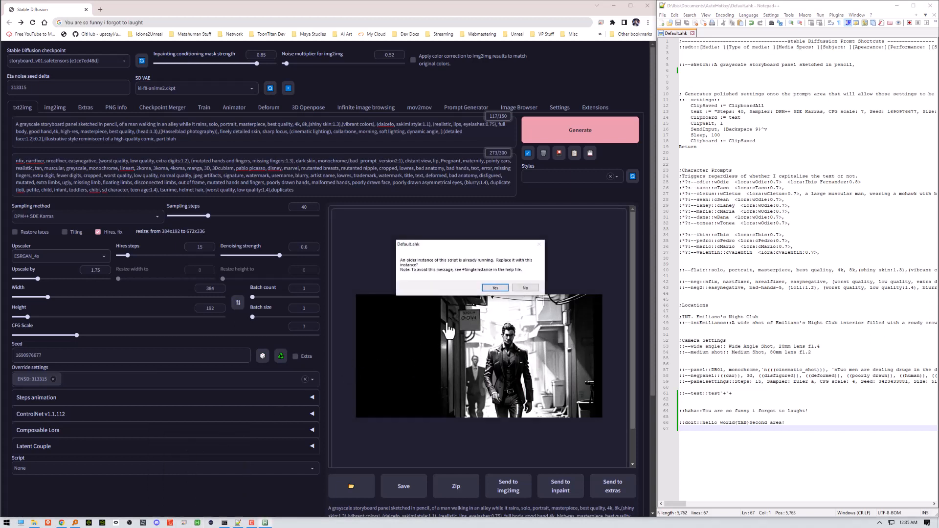
click(462, 288)
- Clear all text from both the positive and the negative prompt in Stable Diffusion
click(256, 143)
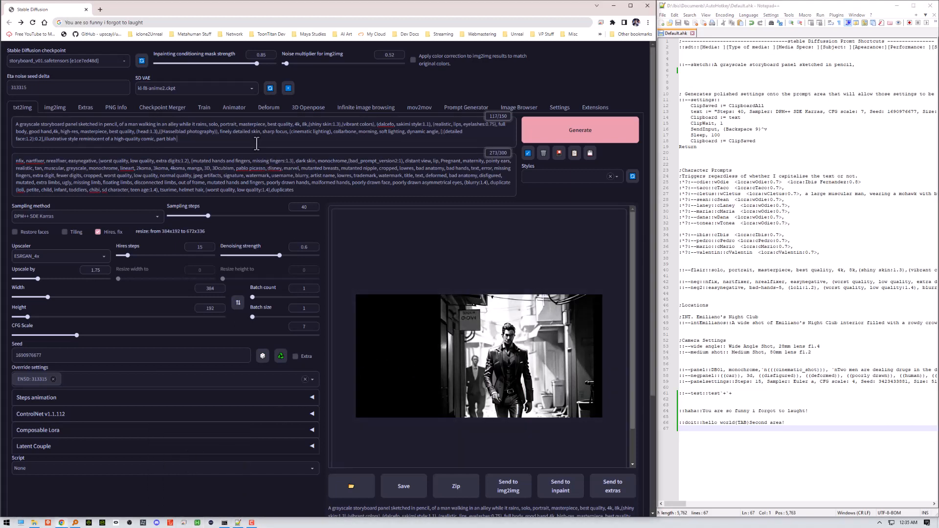
key(ctrl+a)
key(BackSpace)
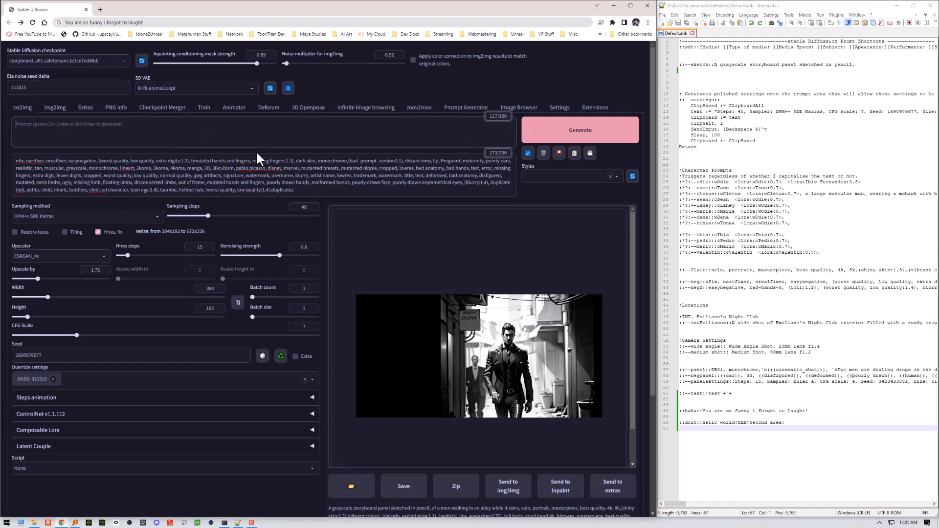
click(300, 188)
key(ctrl+a)
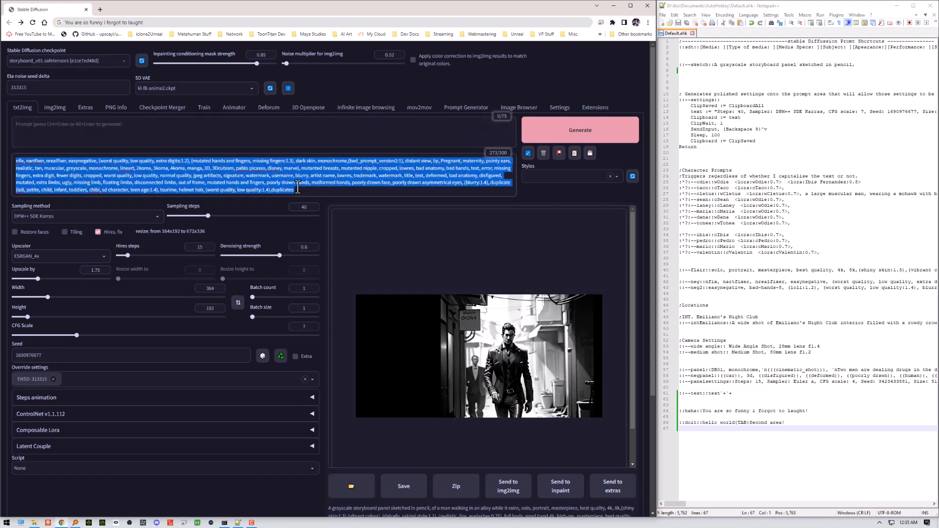
key(BackSpace)
- Expand the doit shortcut in the empty positive prompt and check both prompt fields against its script line
click(260, 134)
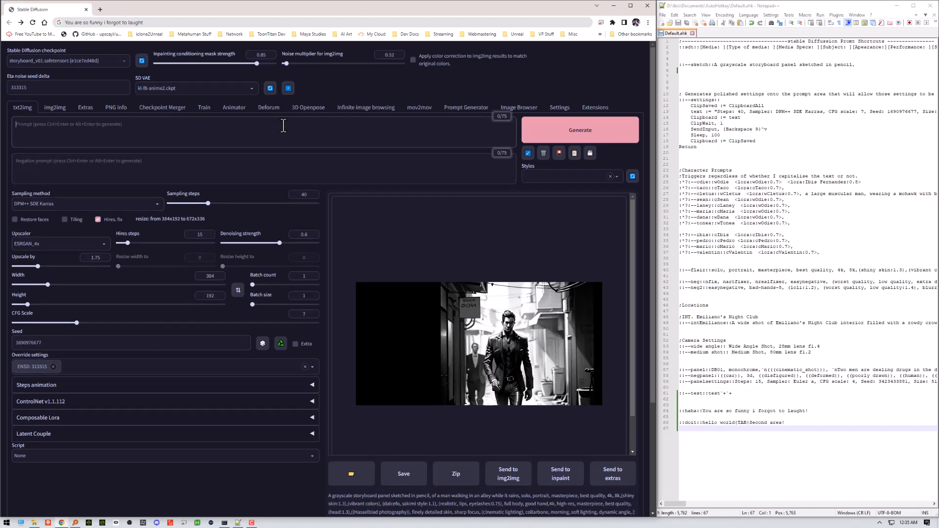
text(doit)
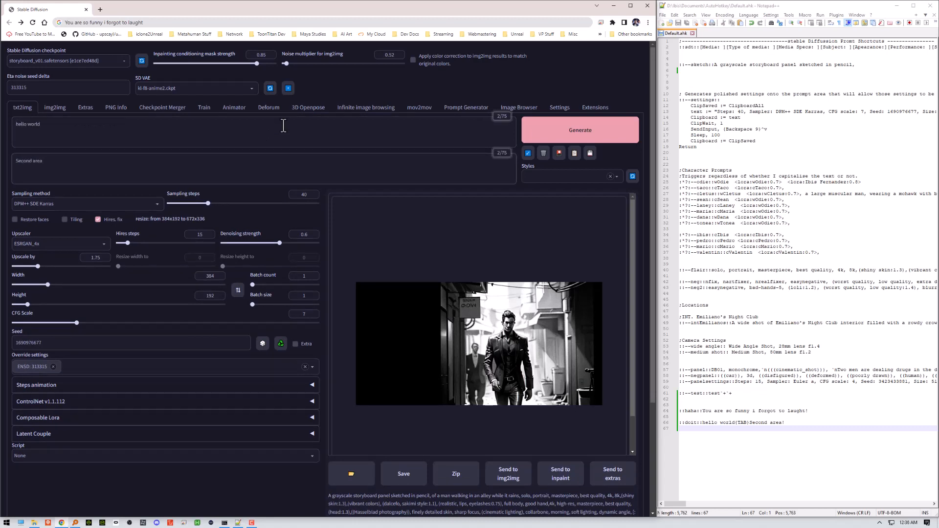
drag(56, 129, 15, 126)
click(42, 126)
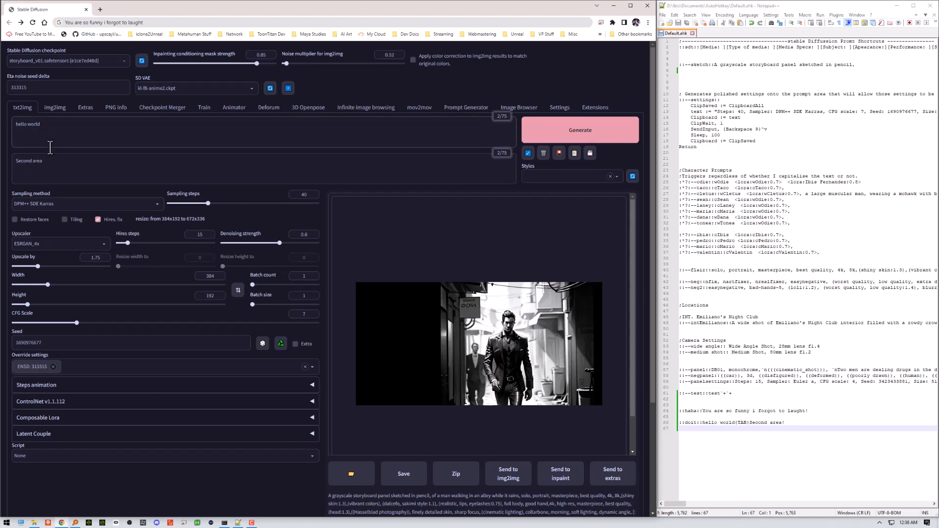
click(42, 167)
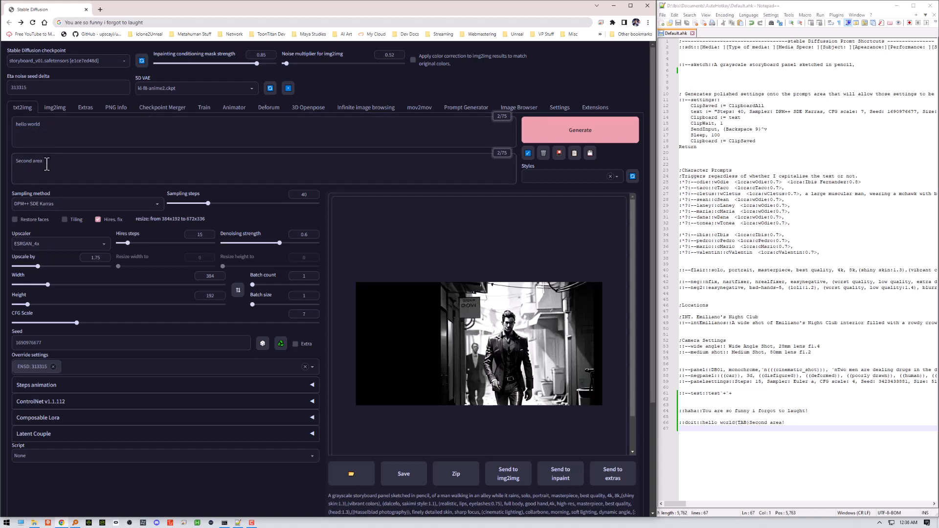
click(784, 422)
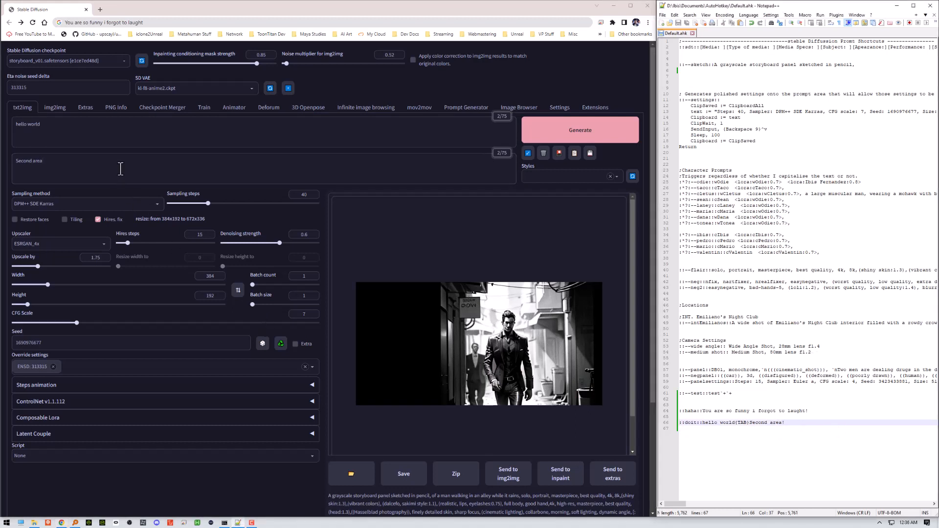
- Move the keyboard focus backward through the controls from the positive prompt to the Noise multiplier for img2img value
click(137, 134)
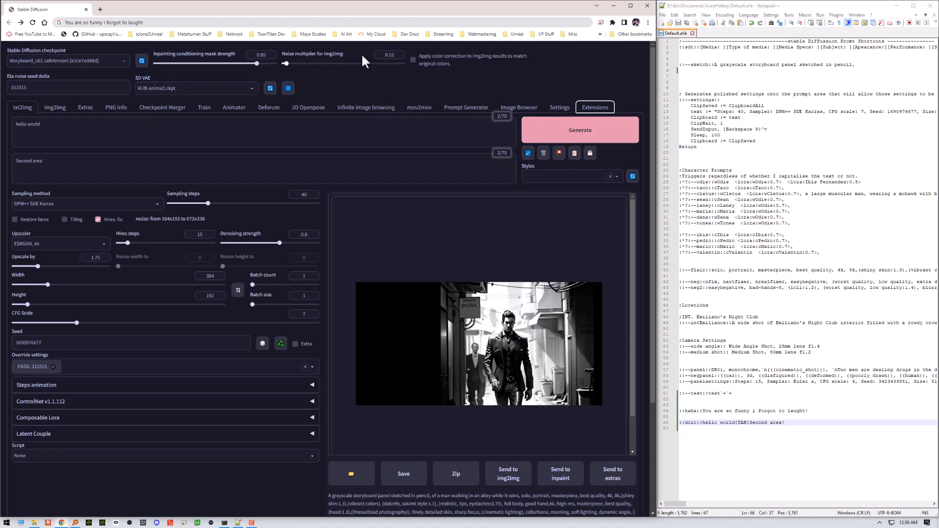
drag(400, 55, 377, 54)
click(214, 137)
key(shift+Tab)
key(shift+Tab)
key(shift+Tab)
key(shift+Tab)
key(shift+Tab)
key(shift+Tab)
key(shift+Tab)
key(shift+Tab)
key(shift+Tab)
key(shift+Tab)
key(shift+Tab)
key(shift+Tab)
key(shift+Tab)
key(shift+Tab)
key(shift+Tab)
key(shift+Tab)
key(shift+Tab)
key(shift+Tab)
key(shift+Tab)
key(shift+Tab)
key(shift+Tab)
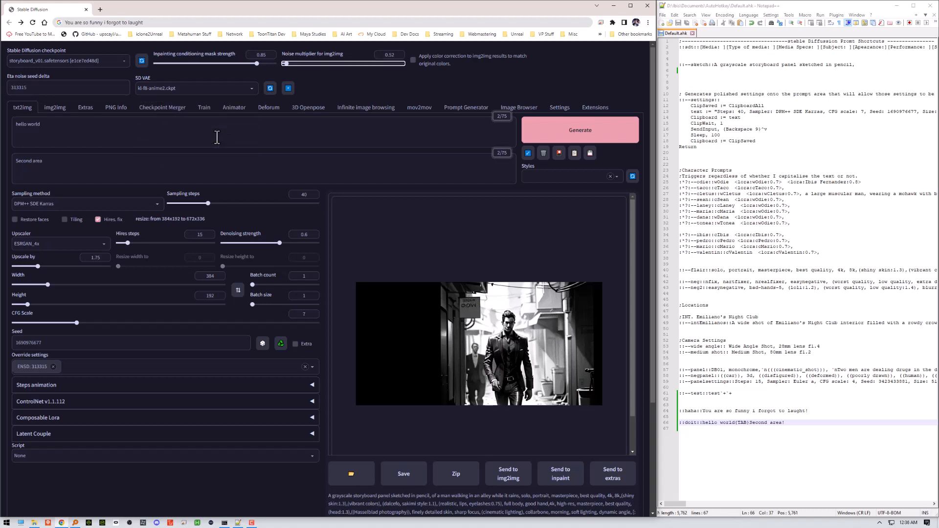
key(shift+Tab)
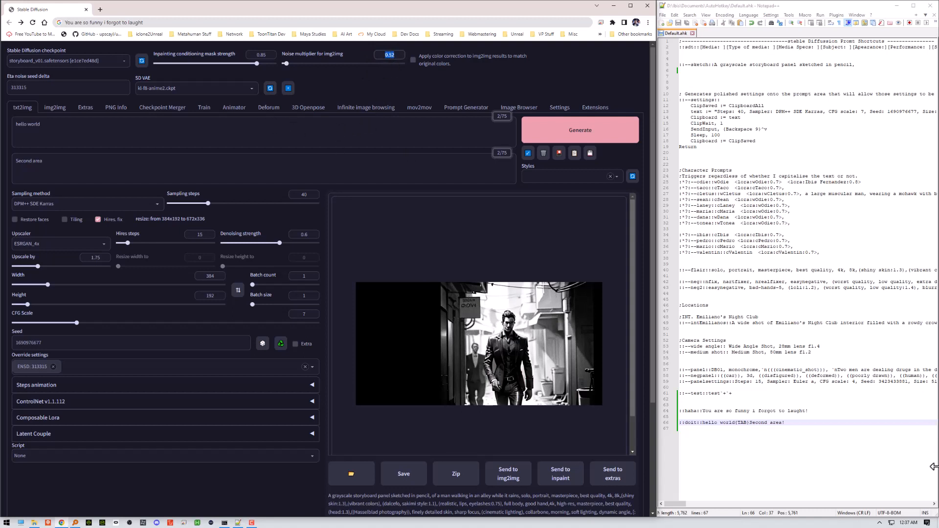
- Review the doit hotstring in the script, highlighting its "hello world" expansion text
click(806, 423)
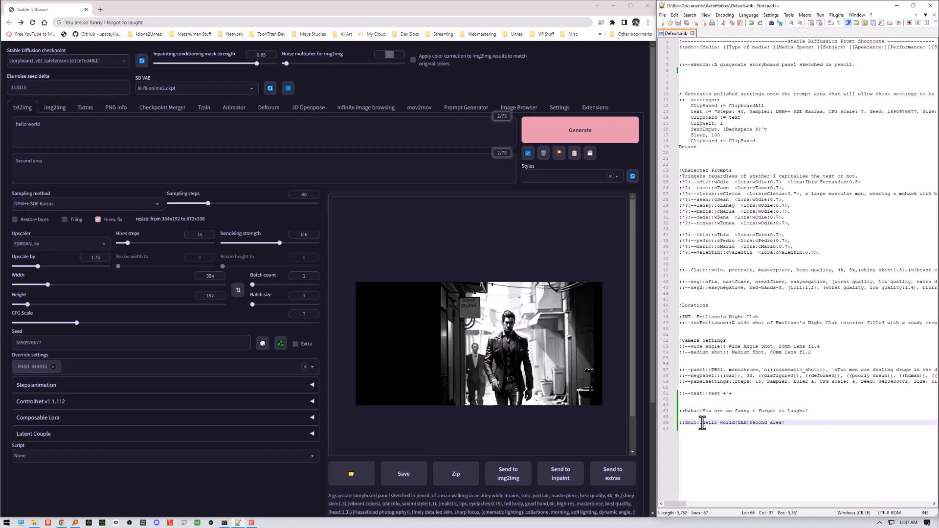
drag(708, 424, 743, 423)
click(793, 428)
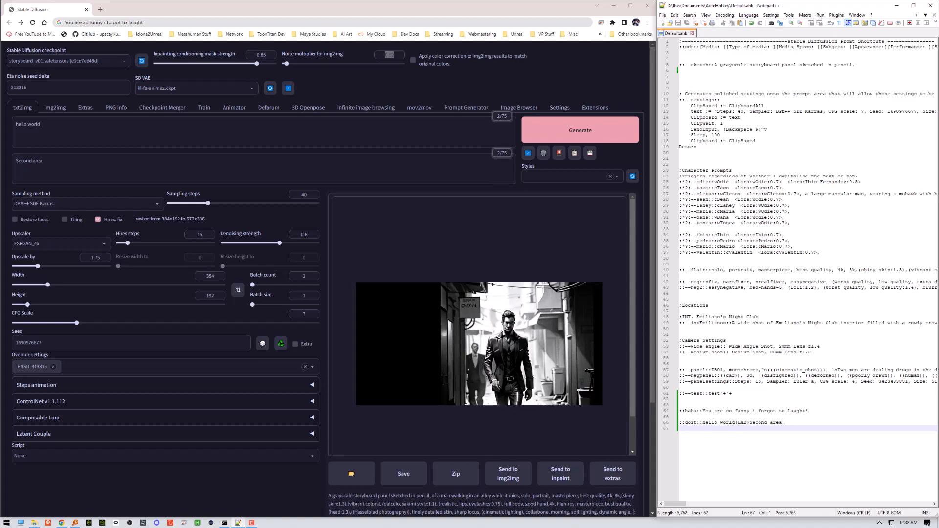
- Browse the Cletus training images in the 100_wCletus folder, viewing them enlarged from Cletus_00028.png to Cletus_00110.png, and close the folder
drag(0, 168, 678, 55)
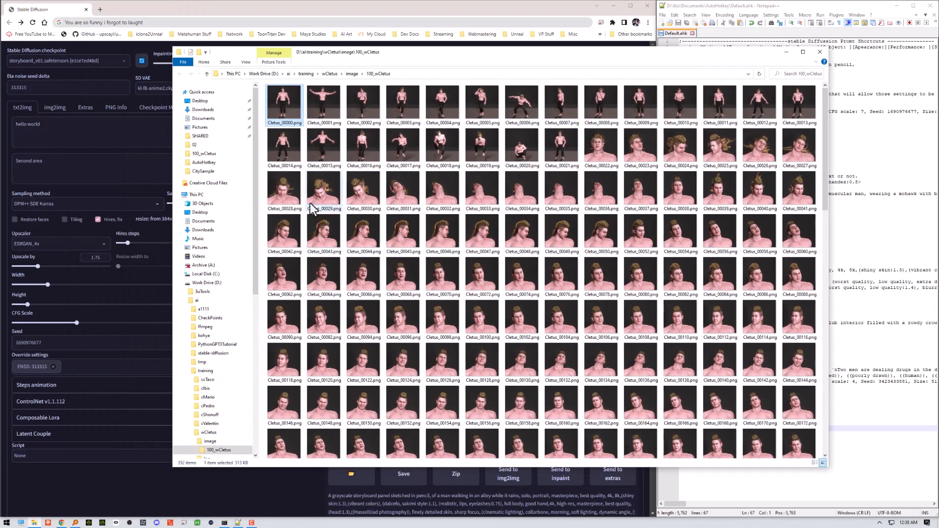
double_click(281, 189)
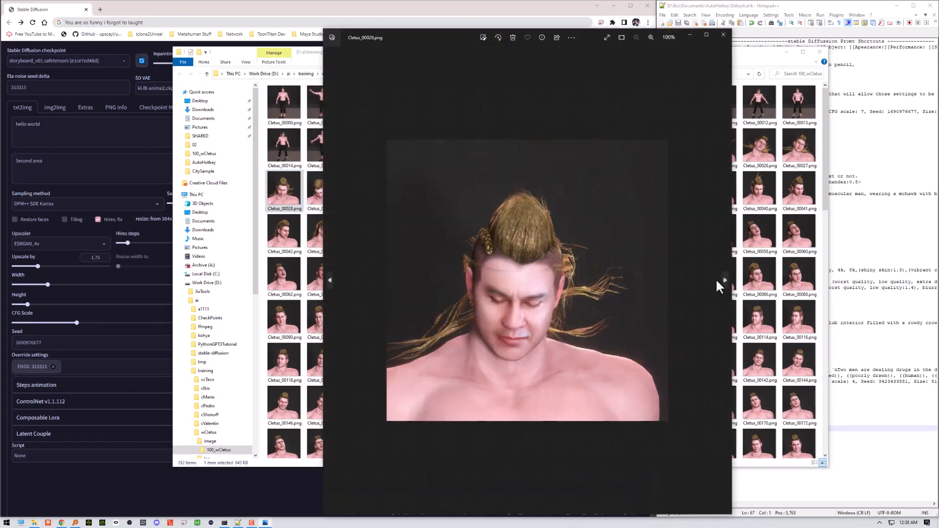
click(724, 280)
click(724, 280)
click(724, 280)
click(723, 280)
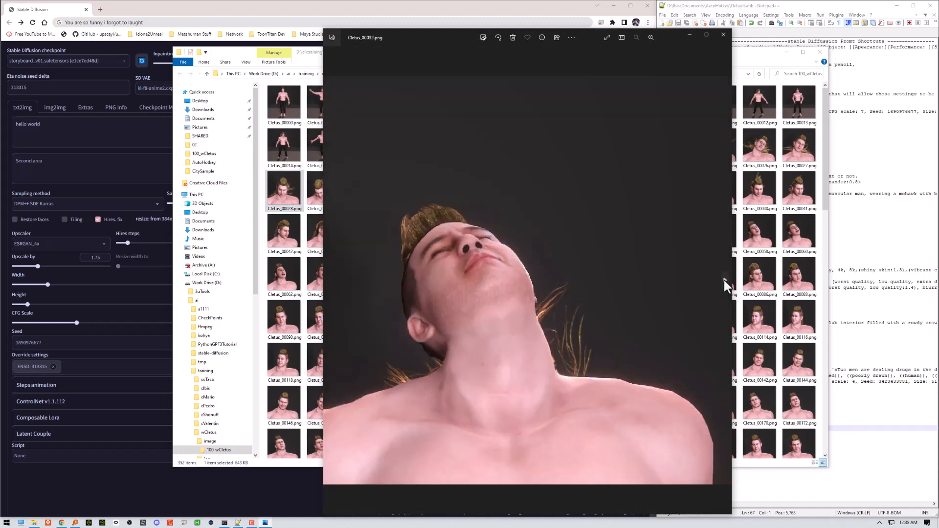
click(723, 279)
click(723, 279)
click(724, 279)
click(723, 278)
click(723, 279)
click(724, 278)
click(724, 280)
click(724, 280)
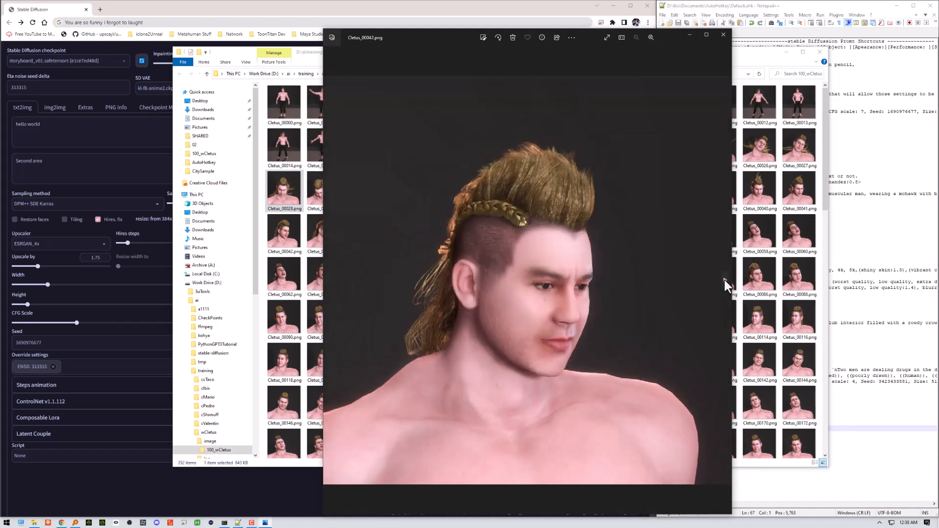
click(724, 279)
click(722, 277)
click(723, 277)
click(722, 277)
click(723, 277)
click(723, 277)
click(723, 277)
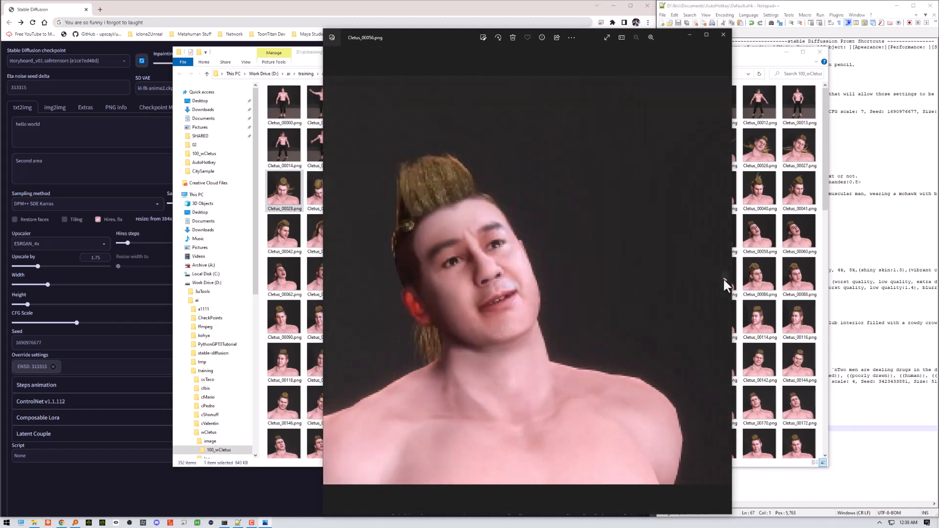
click(722, 278)
click(722, 277)
click(721, 277)
click(721, 278)
click(722, 277)
click(722, 277)
click(722, 277)
click(722, 277)
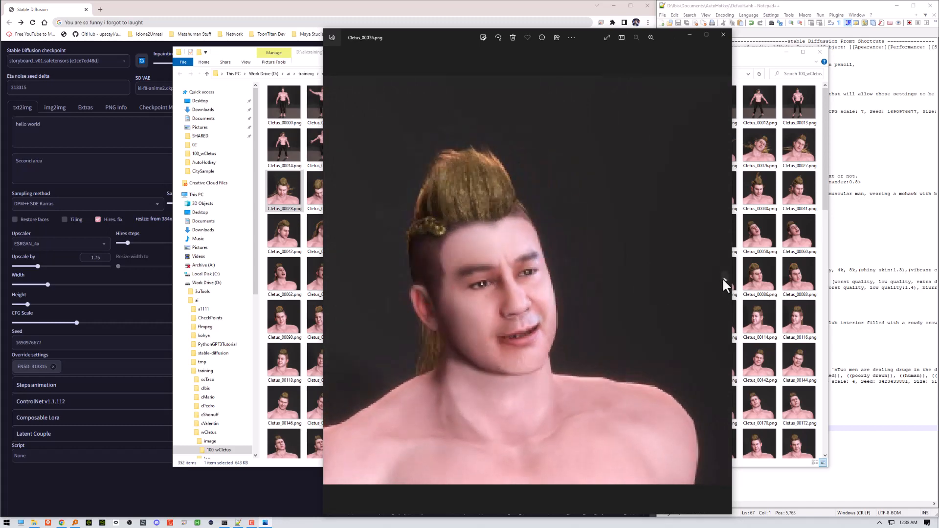
click(722, 277)
click(721, 277)
click(722, 277)
click(722, 277)
click(721, 277)
click(721, 278)
click(721, 277)
click(721, 277)
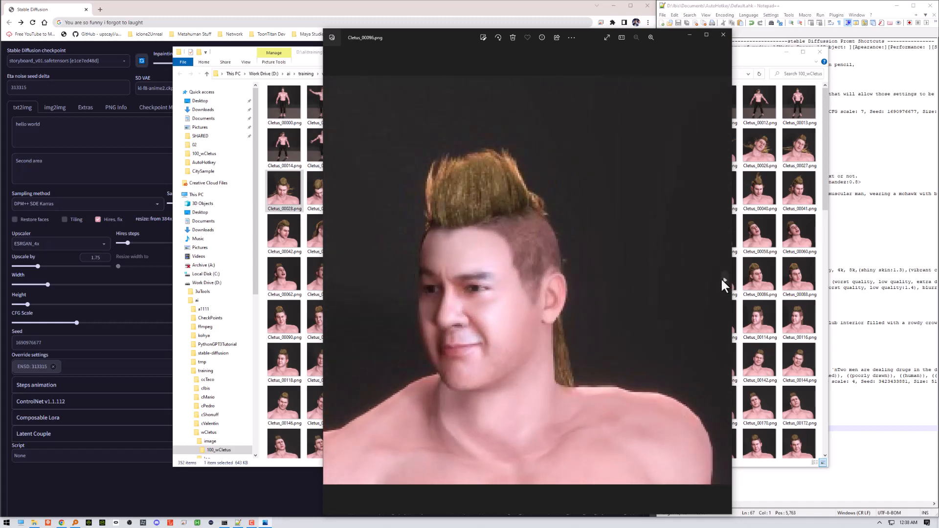
click(720, 277)
click(720, 277)
click(720, 277)
click(720, 277)
click(720, 277)
click(720, 277)
click(720, 278)
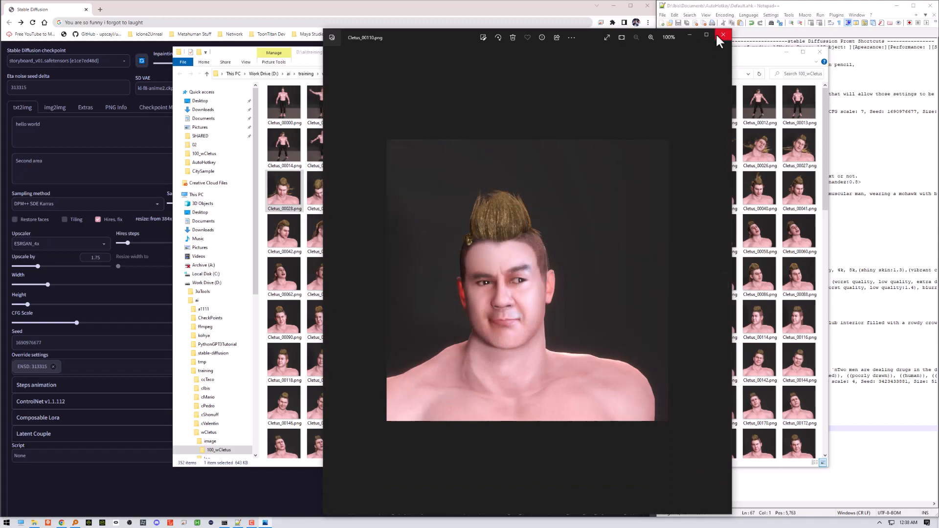
click(718, 35)
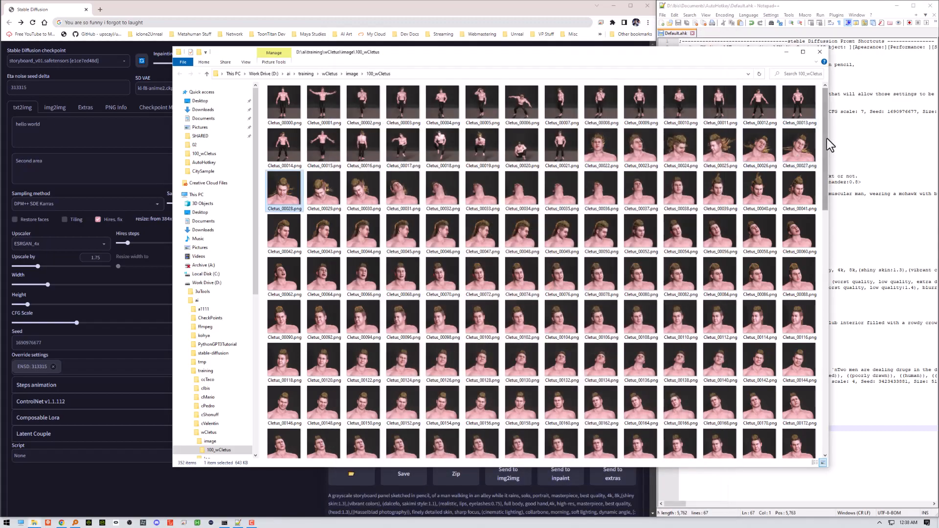
drag(826, 138, 817, 175)
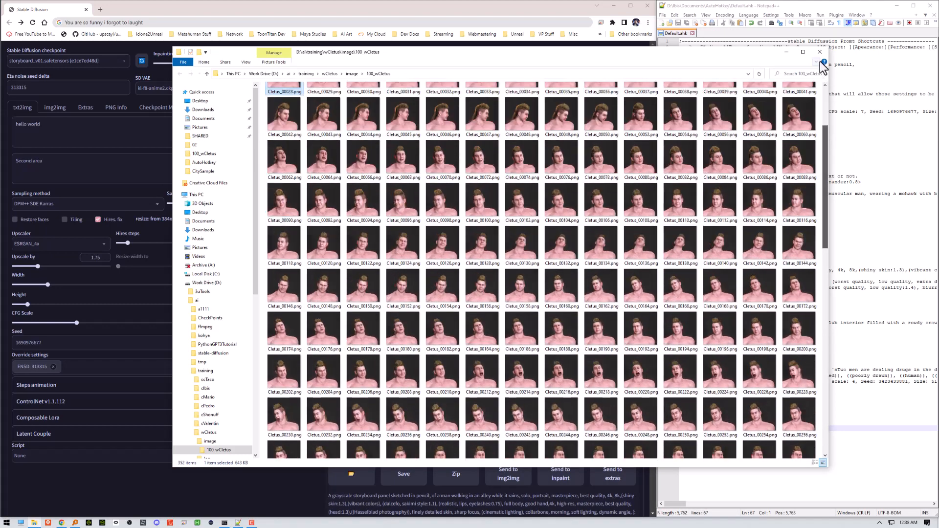
click(820, 51)
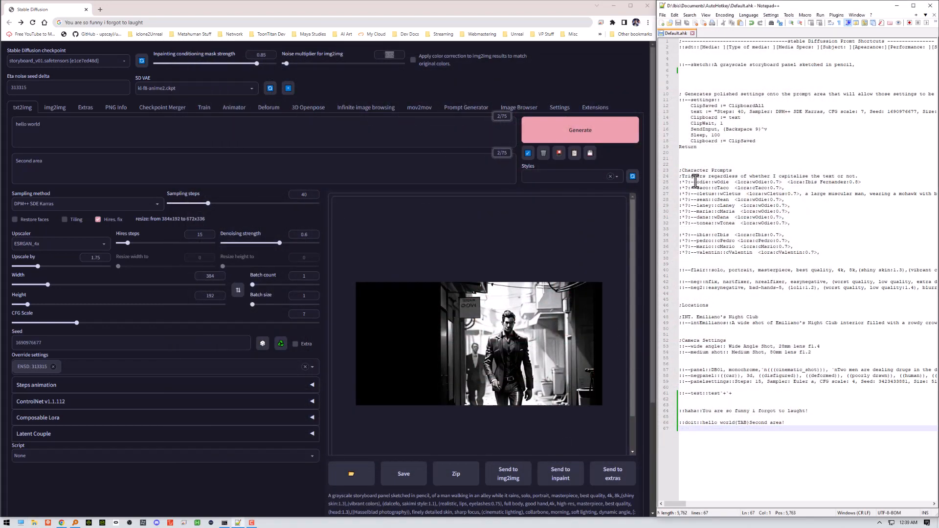
- Highlight the character prompt hotstrings in the script from odie through valentin
drag(695, 182, 748, 252)
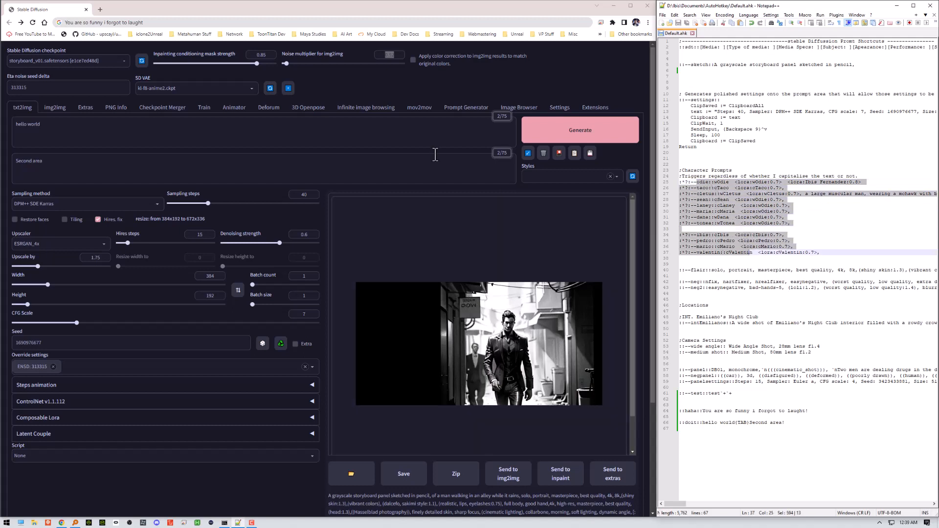
- Replace the "hello world" positive prompt with the Cletus character prompt by expanding the --cletus hotstring
click(104, 130)
drag(104, 130, 1, 122)
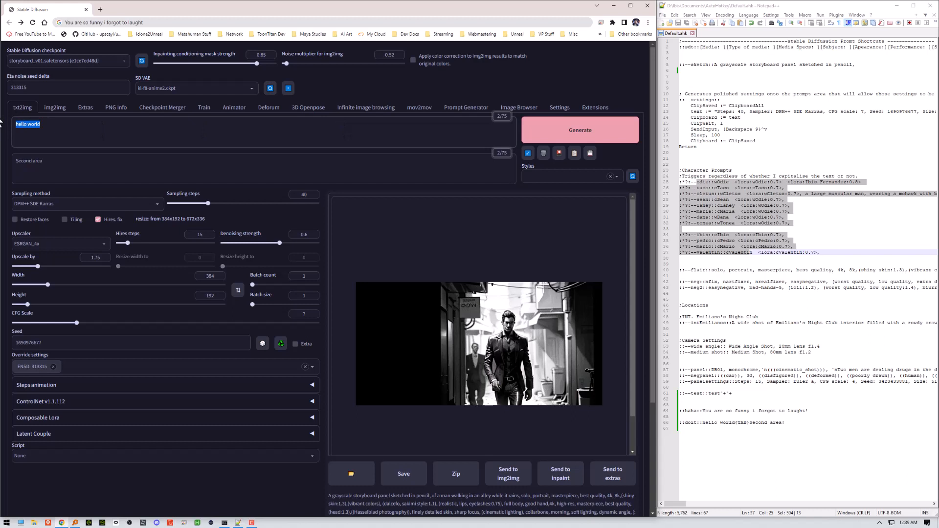
key(BackSpace)
text(wCletus  <lora:wCletus:0.7>, a large muscular man, wearing a mohawk with blonde pony tail, shirtless. covered in blood, bruised, evil grin,)
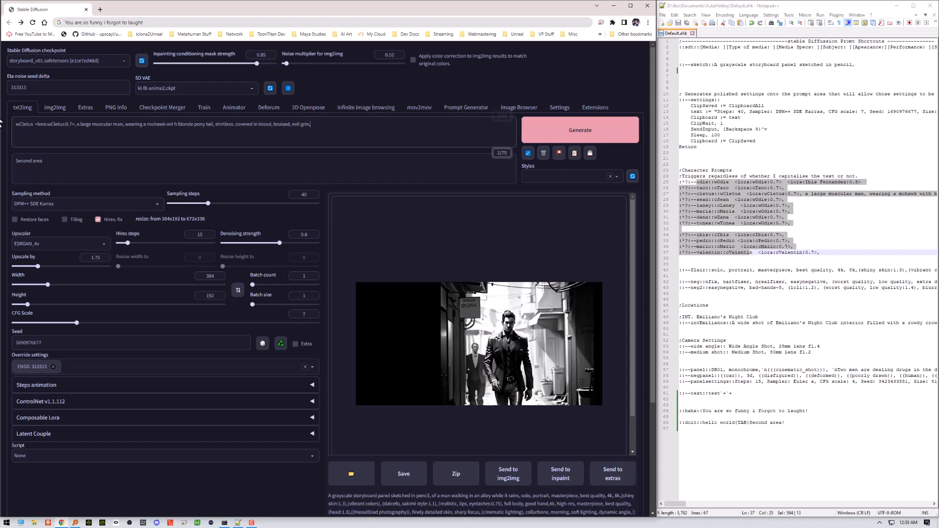
- Review the expanded Cletus prompt, highlighting its LoRA tag and the character description
drag(33, 124, 69, 125)
click(31, 124)
click(69, 125)
drag(76, 125, 349, 121)
click(333, 122)
drag(77, 125, 29, 121)
- Put the --sketch expansion and "of" before the Cletus prompt, and append "walking in the city." plus the --flair expansion
click(90, 125)
text(--sketch)
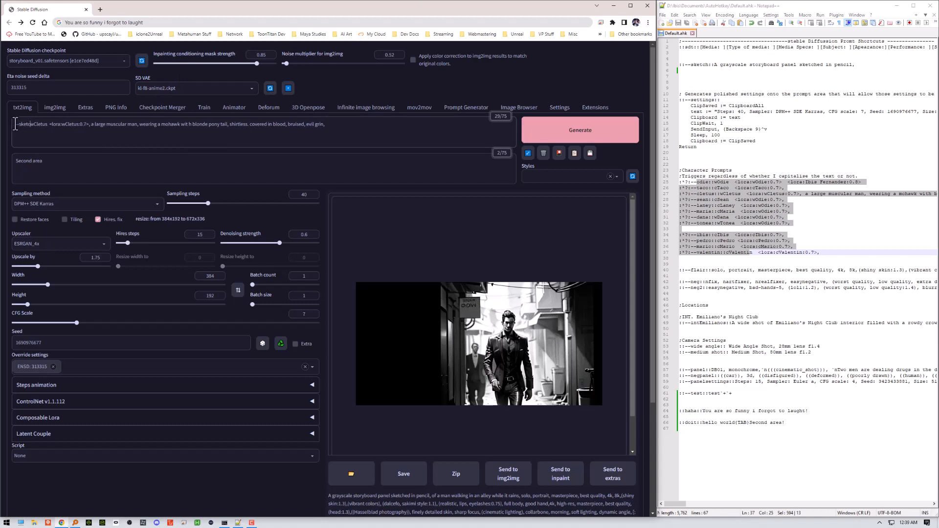
key(space)
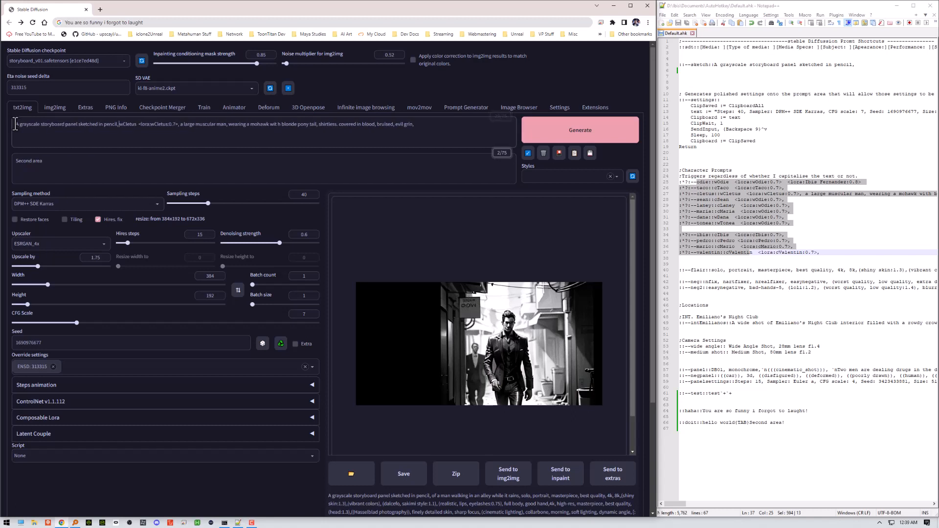
text(of)
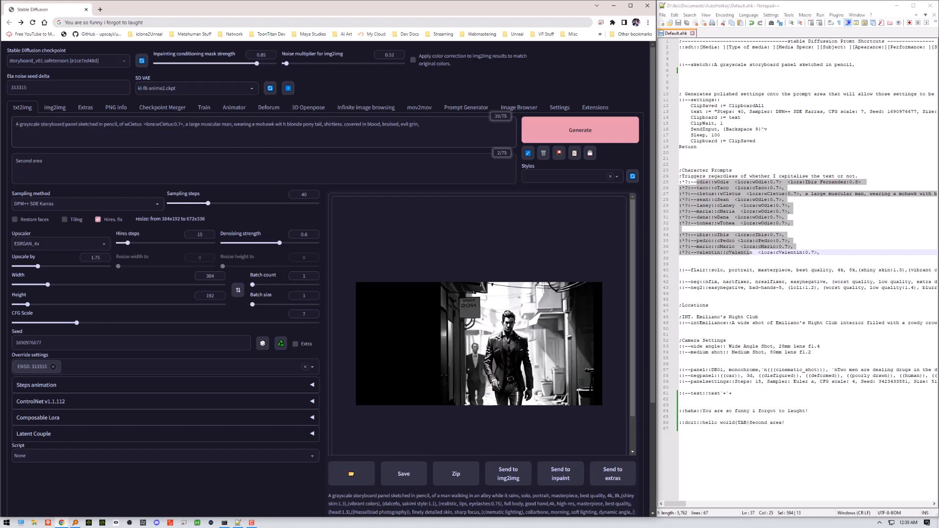
click(446, 128)
text(walking in)
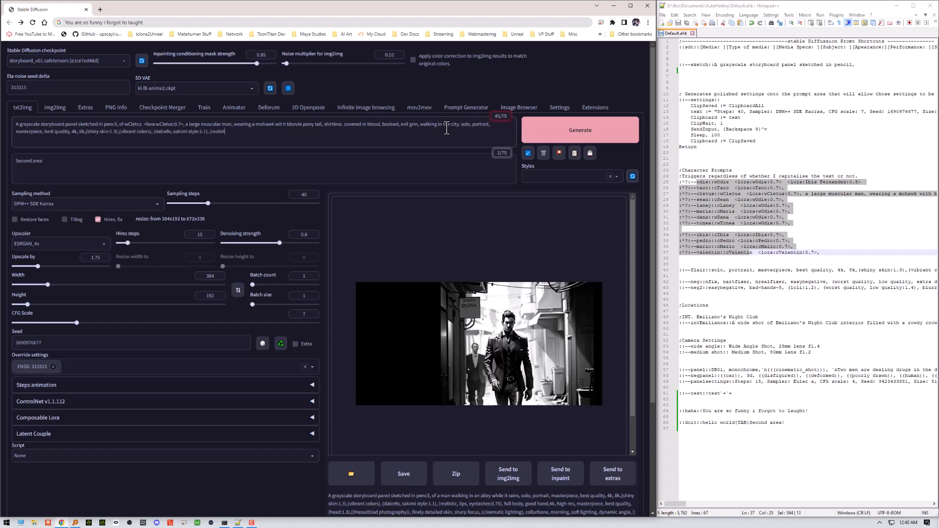
- Replace the "Second area" text in the negative prompt with the --neg hotstring's expansion
key(Tab)
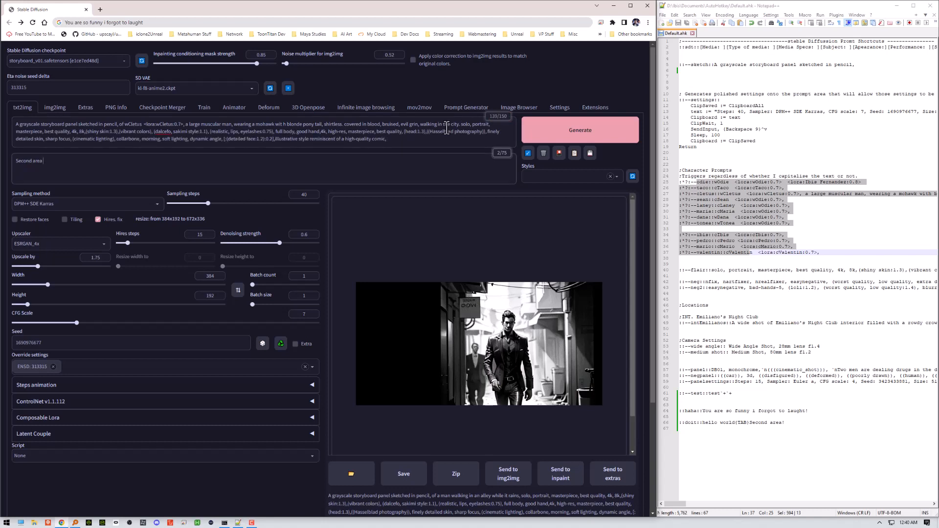
key(ctrl+a)
key(BackSpace)
text(--neg)
key(space)
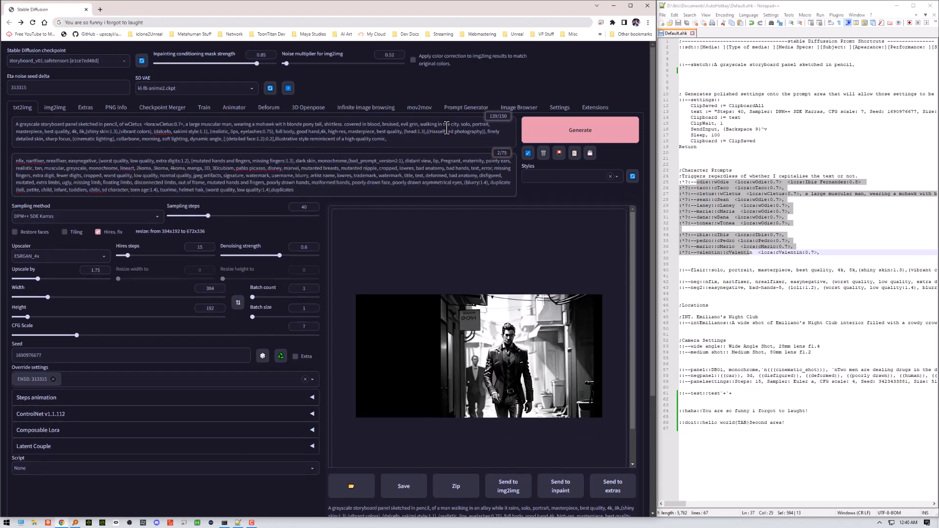
- Generate the txt2img image from the completed positive and negative prompts
click(577, 135)
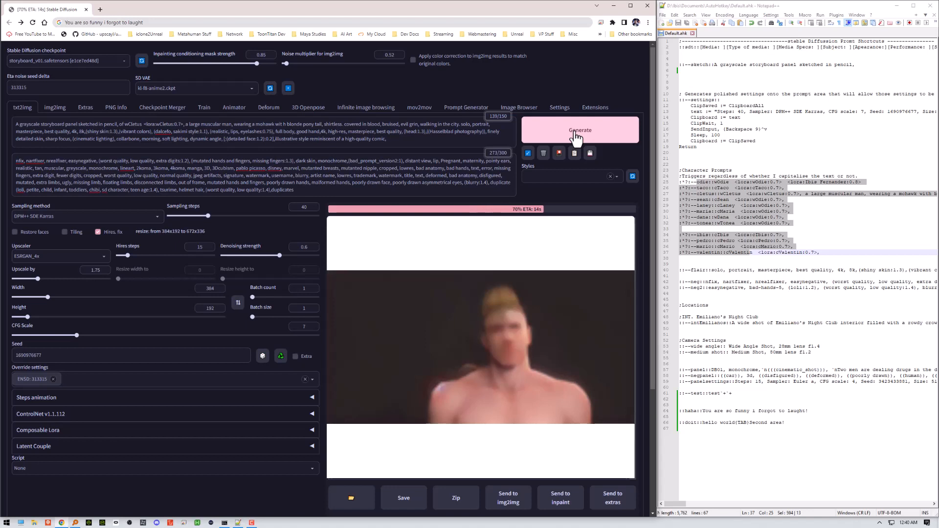
click(576, 139)
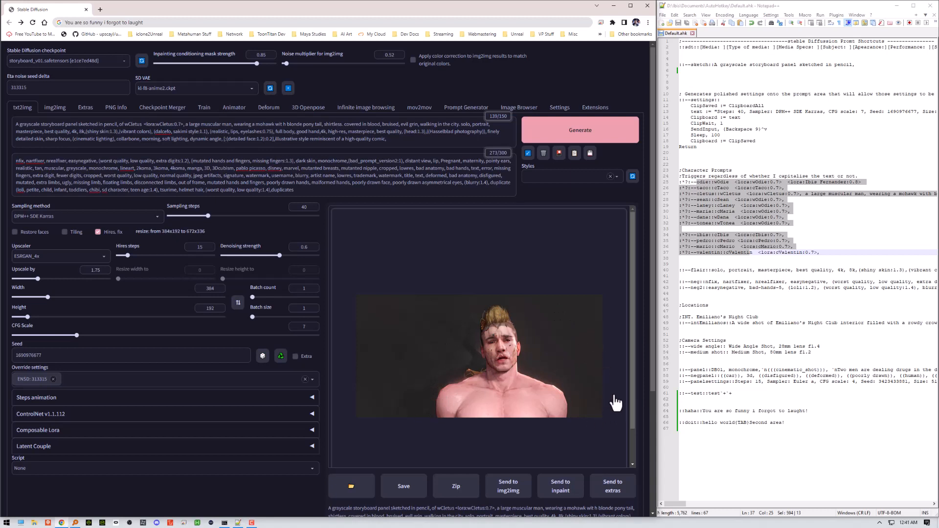
mouse_move(634, 339)
mouse_down()
mouse_move(631, 380)
mouse_move(629, 327)
mouse_move(628, 337)
mouse_up()
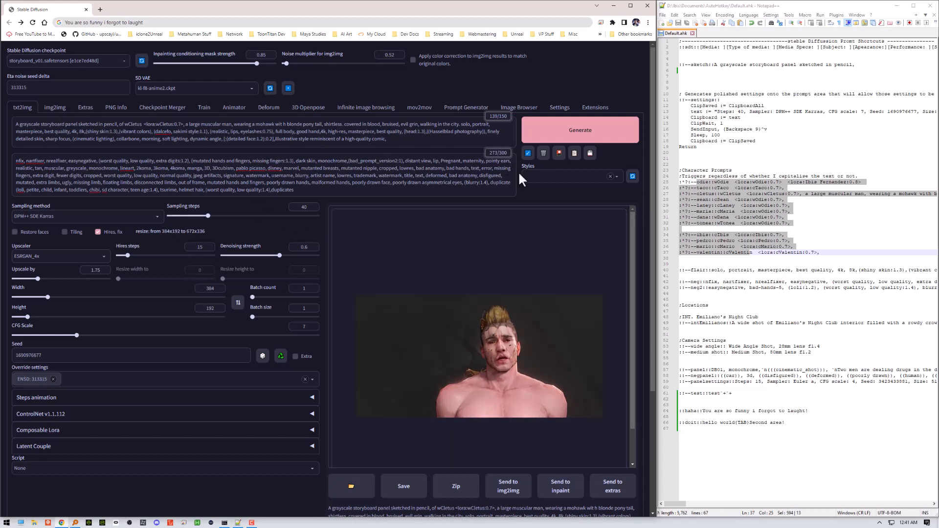
mouse_move(652, 243)
mouse_down()
mouse_move(659, 344)
mouse_move(656, 238)
mouse_up()
- Try to reach the AutoHotkey website by loading autohotkeys.com in a new browser tab
click(100, 12)
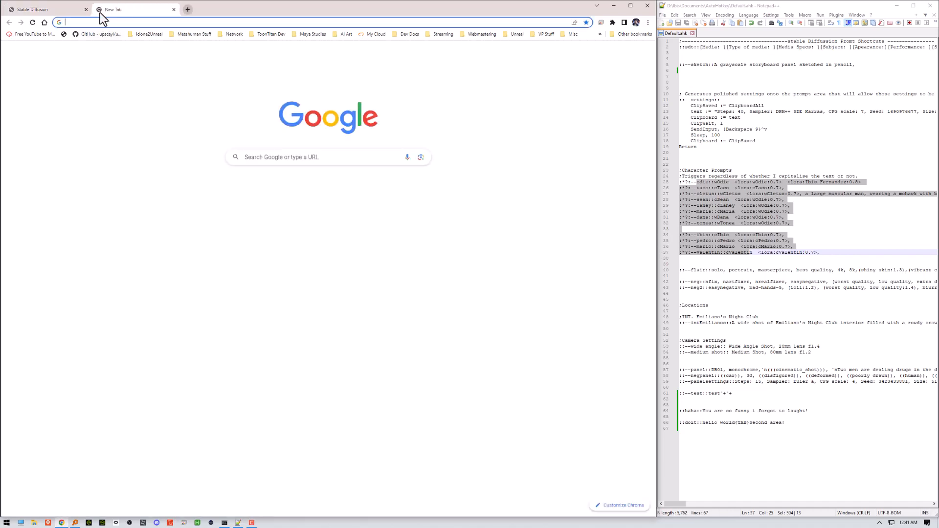
text(aut)
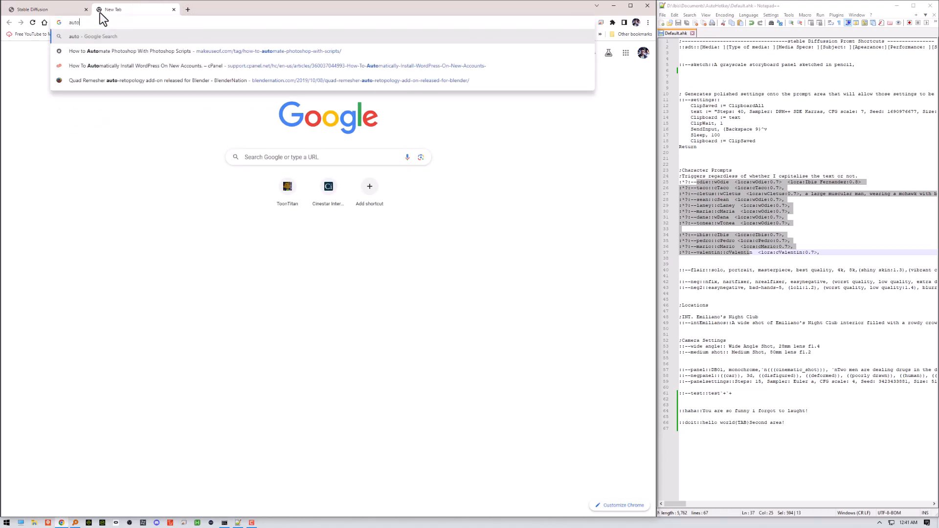
text(ohotk)
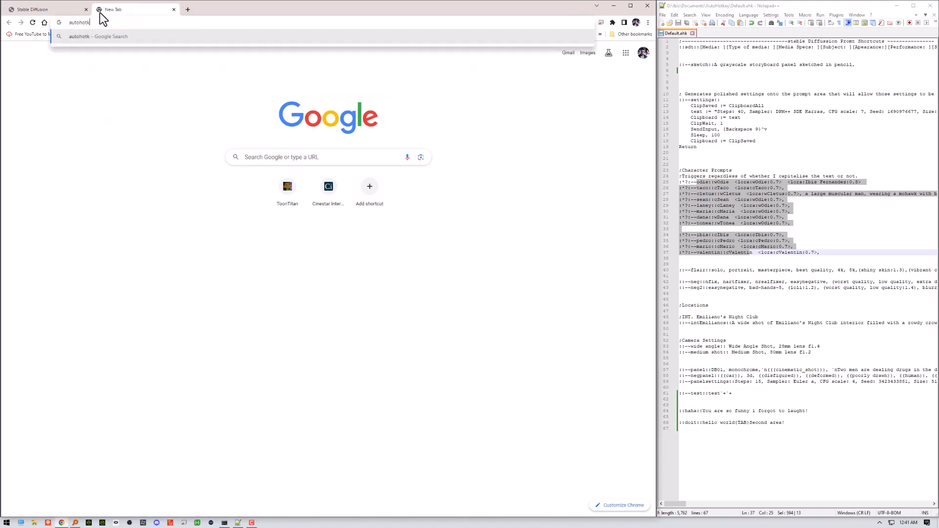
text(eys.com)
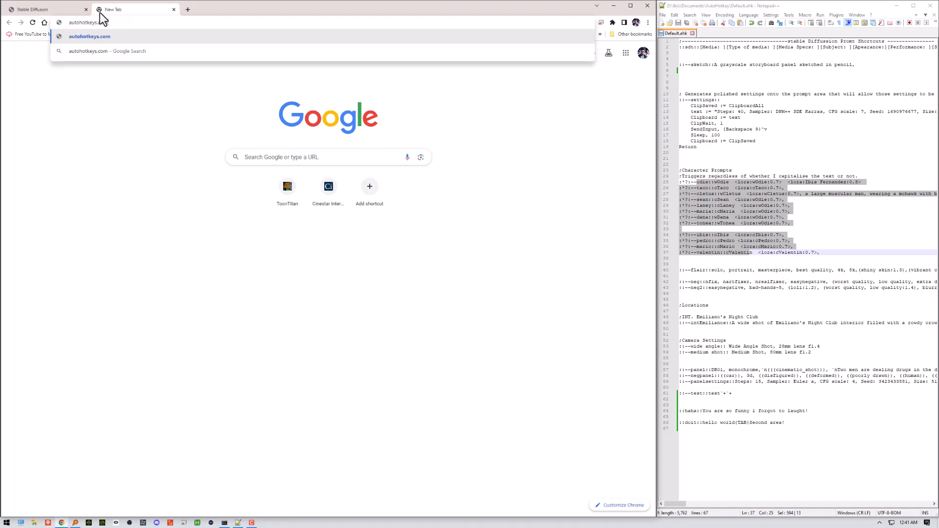
key(Return)
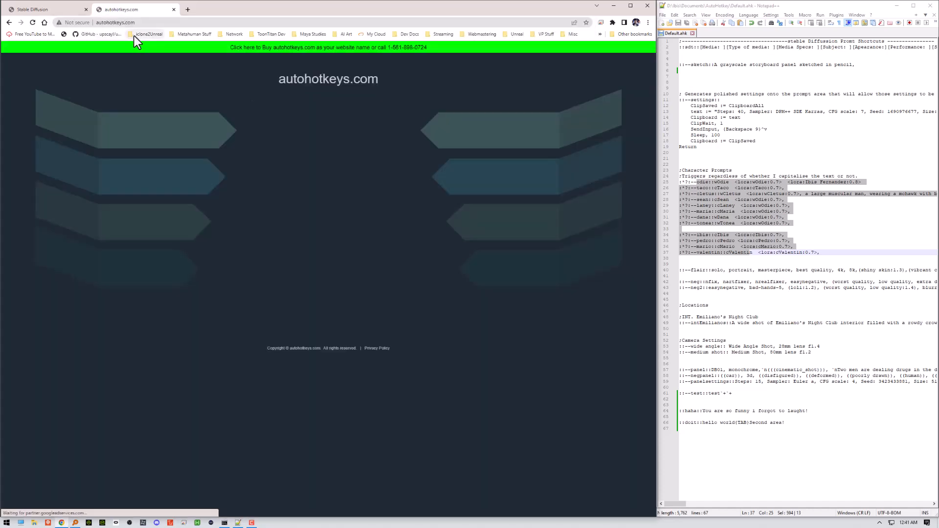
- Correct the web address to autohotkey.com, load it and look over the AutoHotkey homepage
click(123, 22)
click(124, 22)
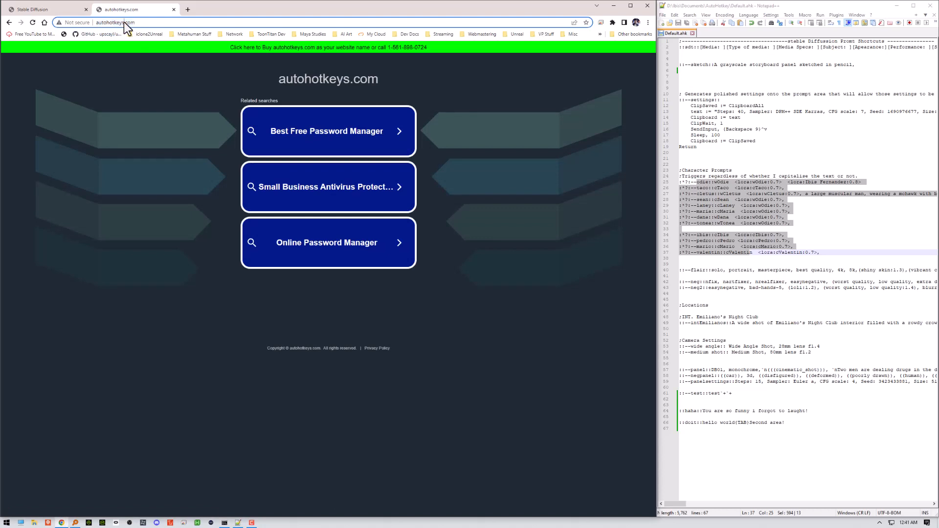
key(BackSpace)
key(Return)
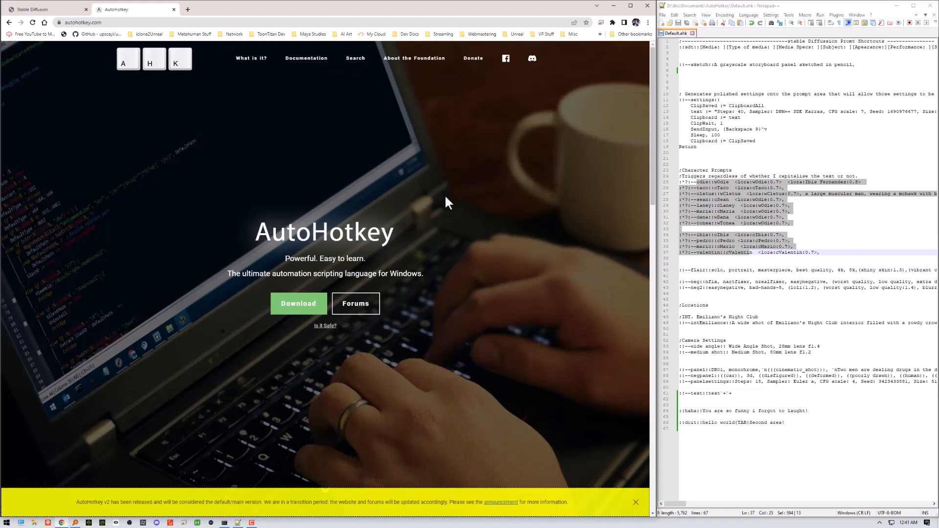
scroll(445, 195, down, 2)
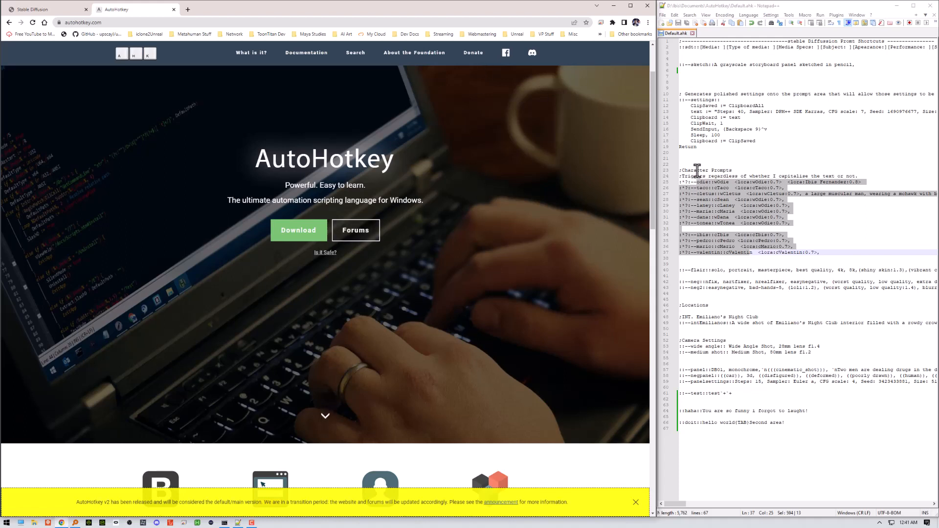
- Clear the selection of the character hotstrings in the script and place the cursor below the --neg2 hotstring
click(733, 166)
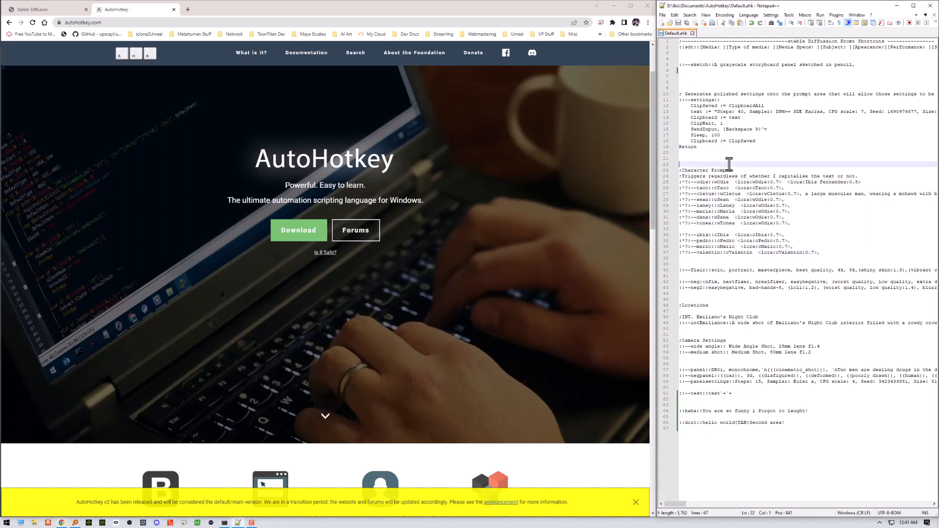
click(723, 264)
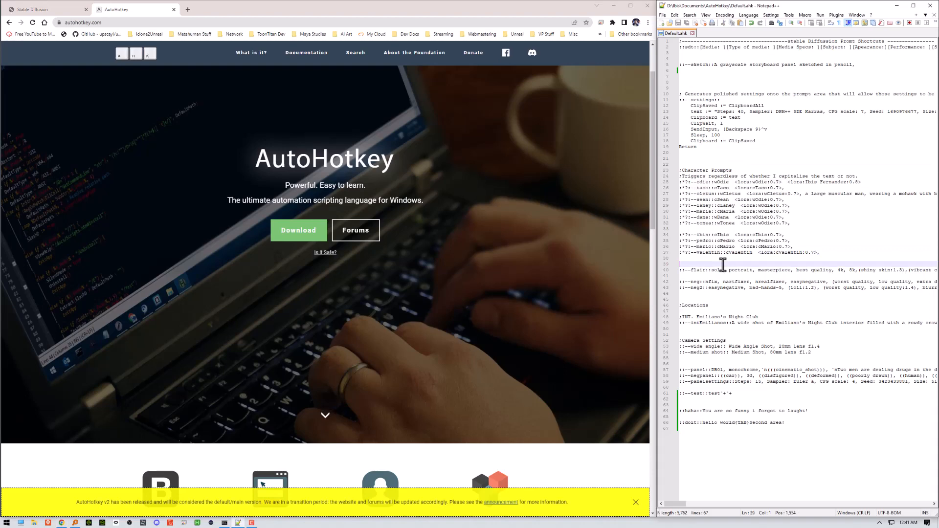
click(712, 294)
- Return to the Stable Diffusion page to show the prompts and the generated Cletus image
click(140, 11)
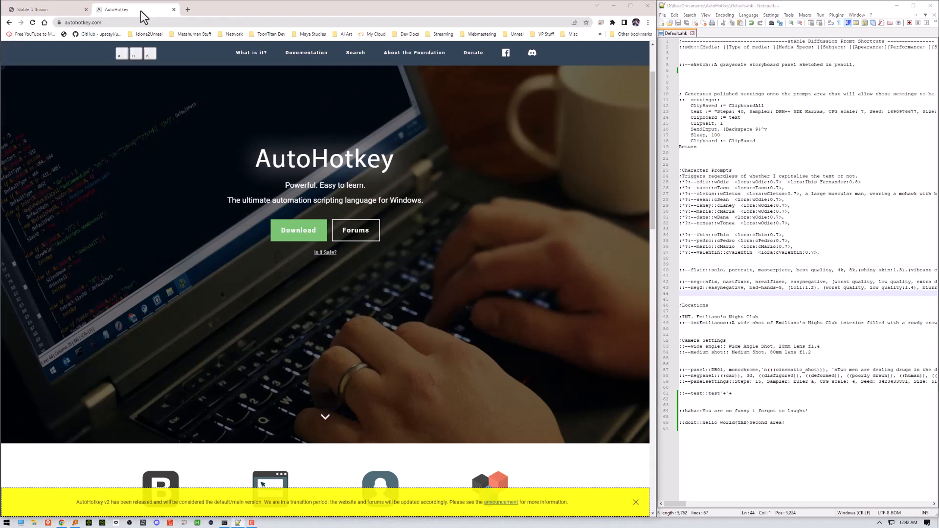
click(51, 10)
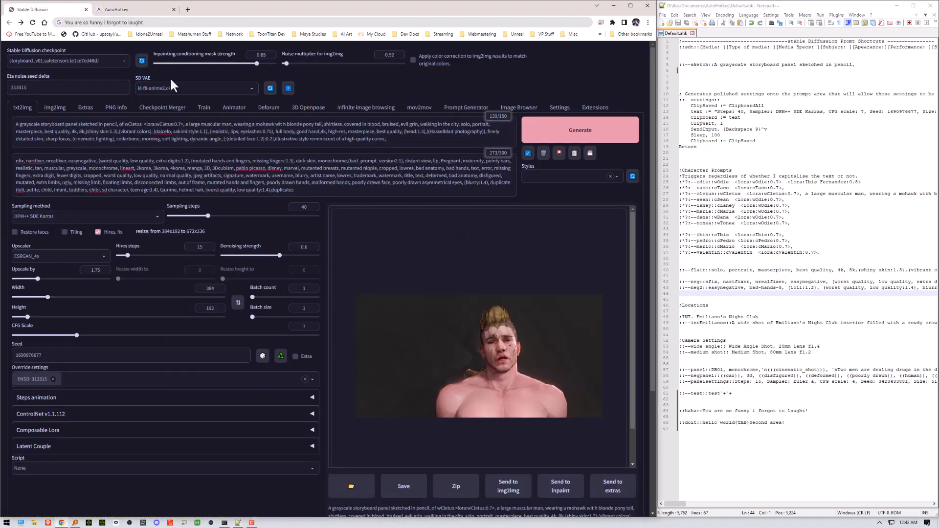
click(383, 182)
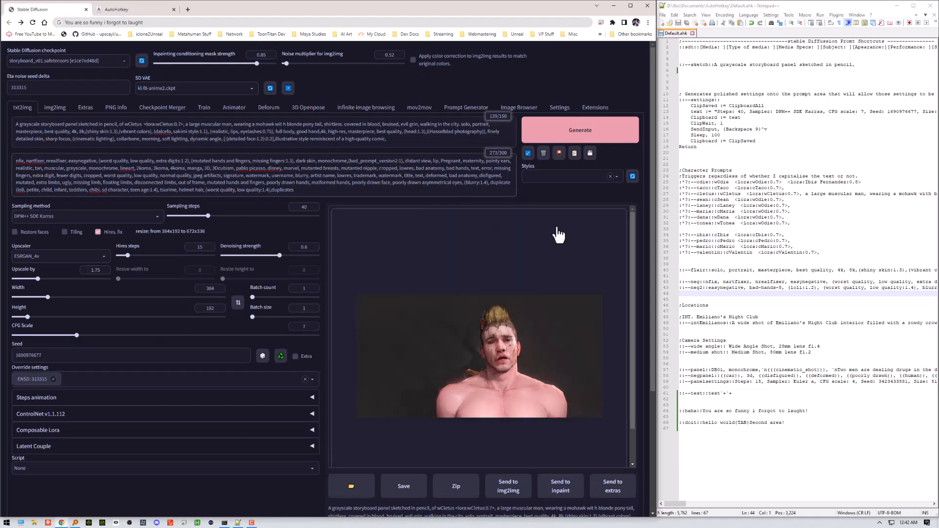